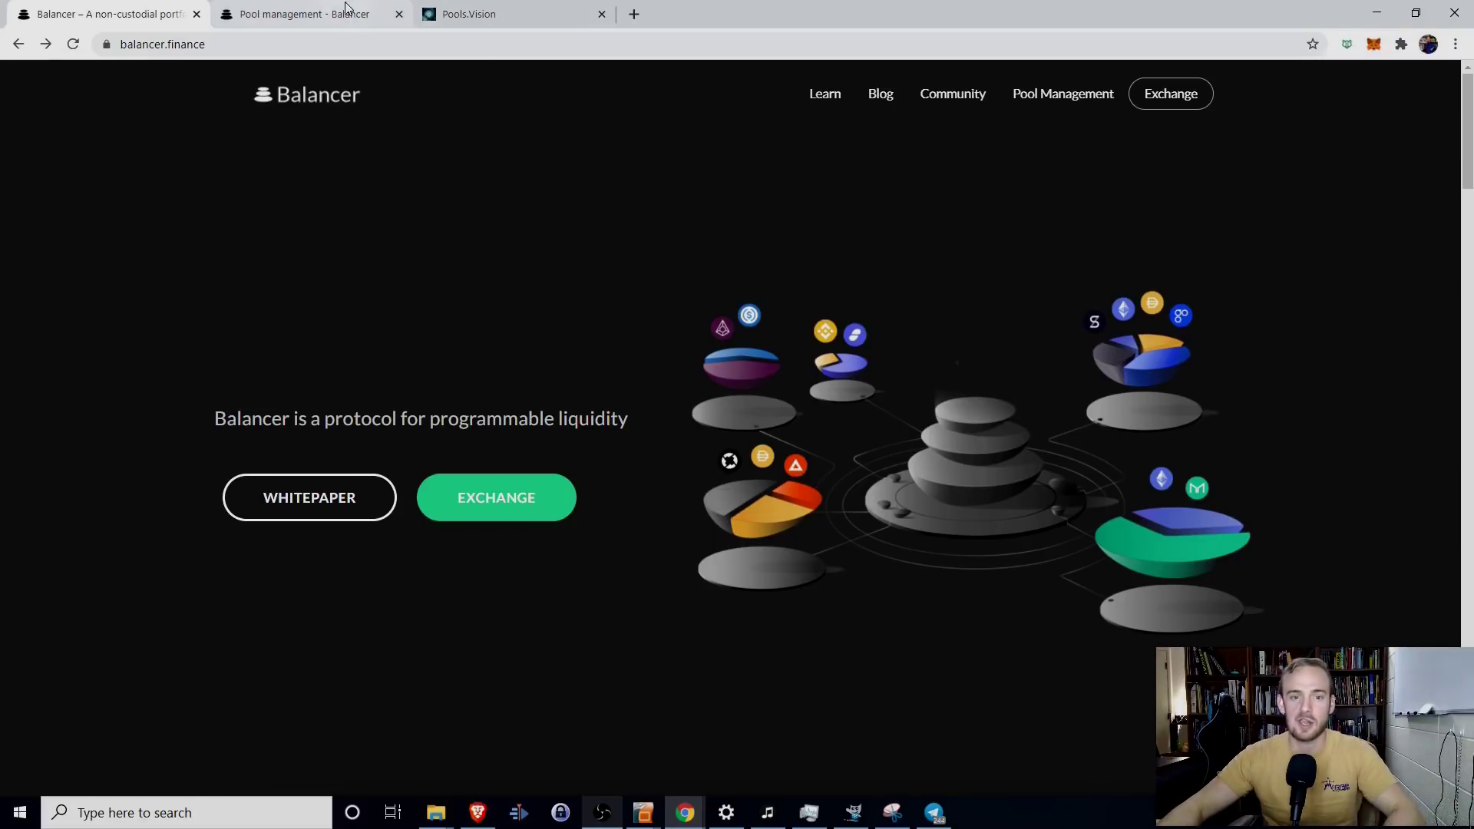
Step: Enter the full 171.59786651 BAT balance to swap for COMP, and reject the BAT spending approval
click(1176, 102)
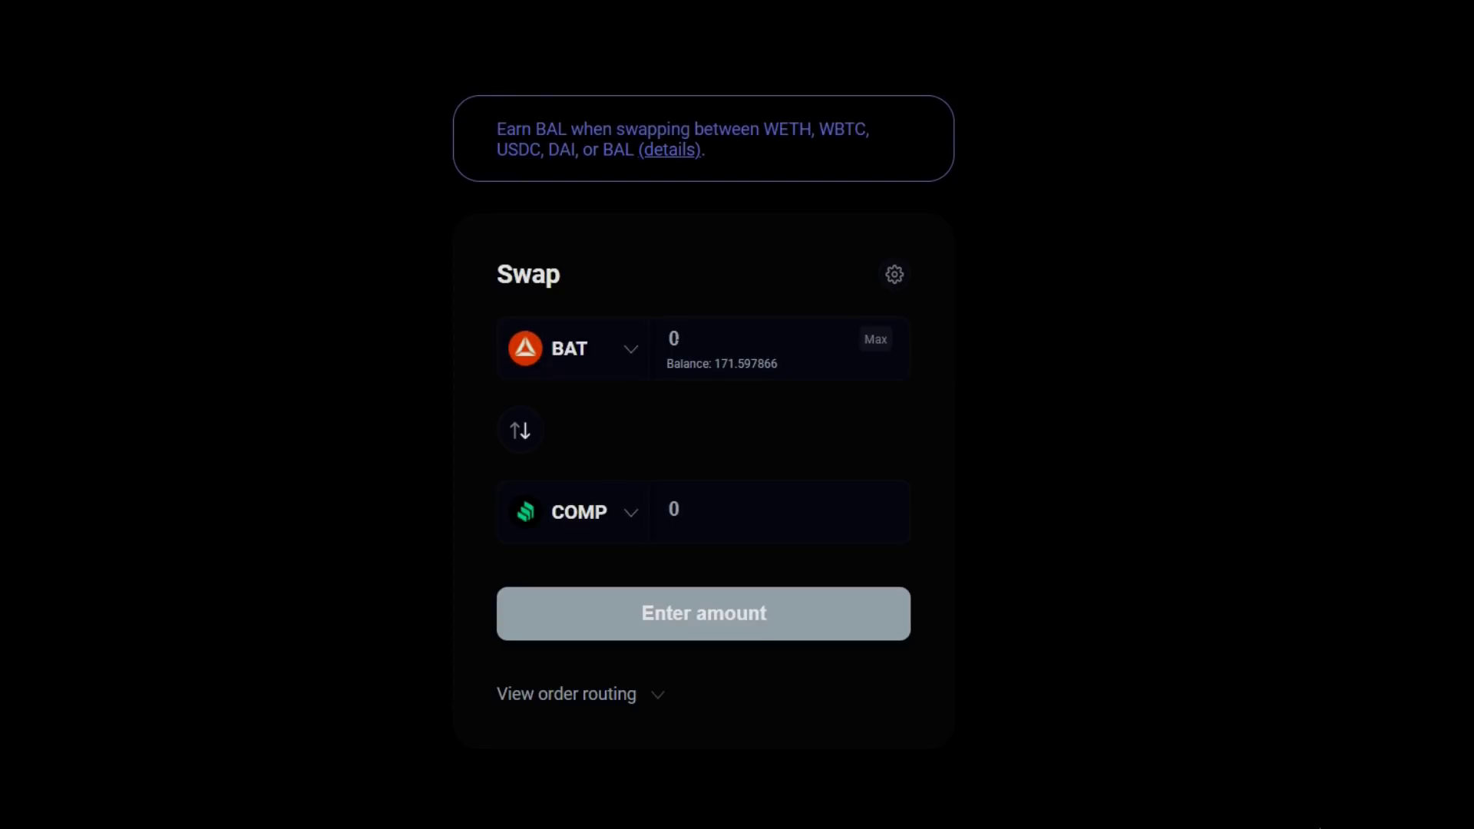
click(880, 339)
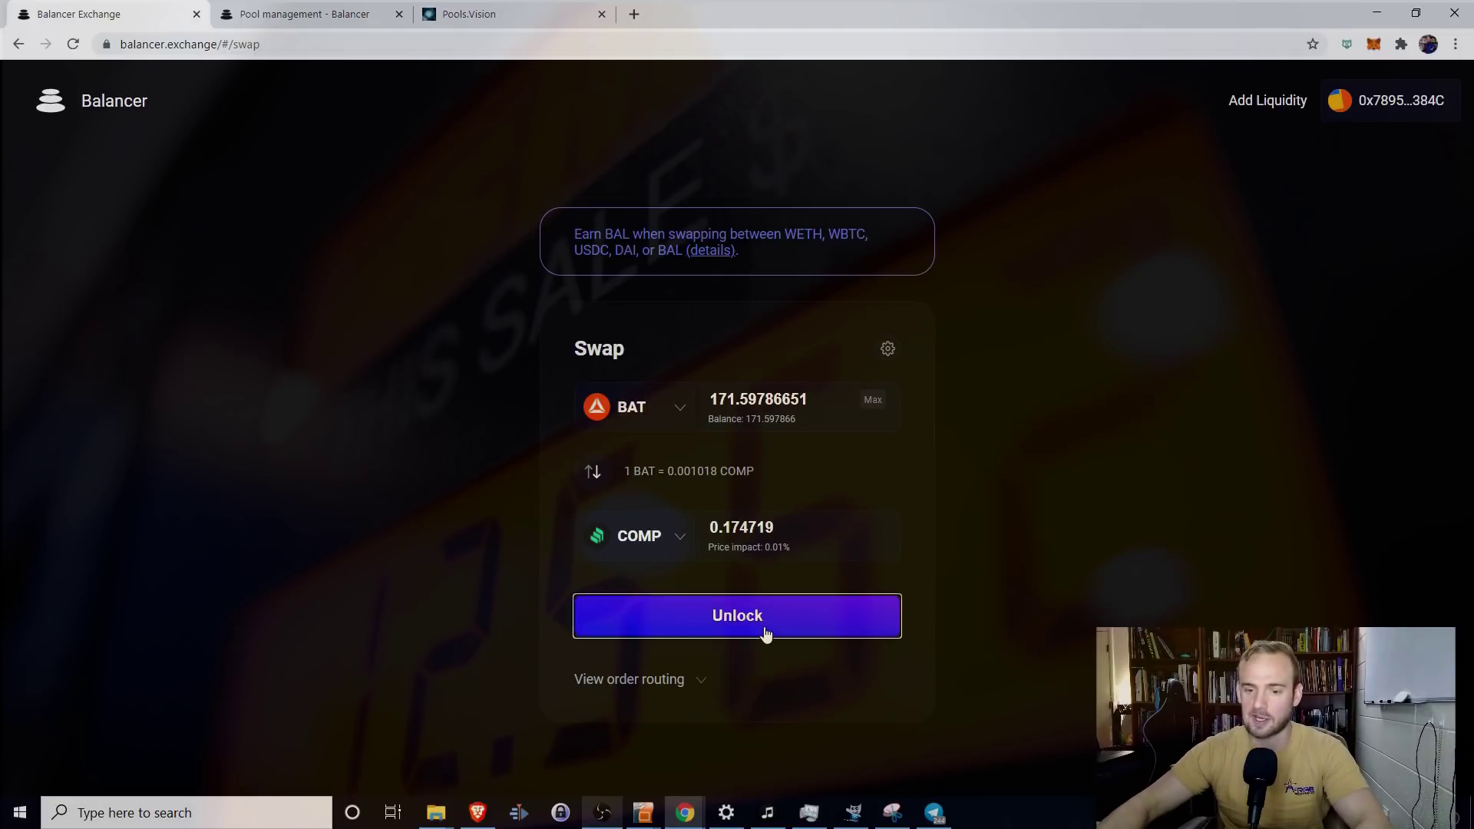
click(765, 632)
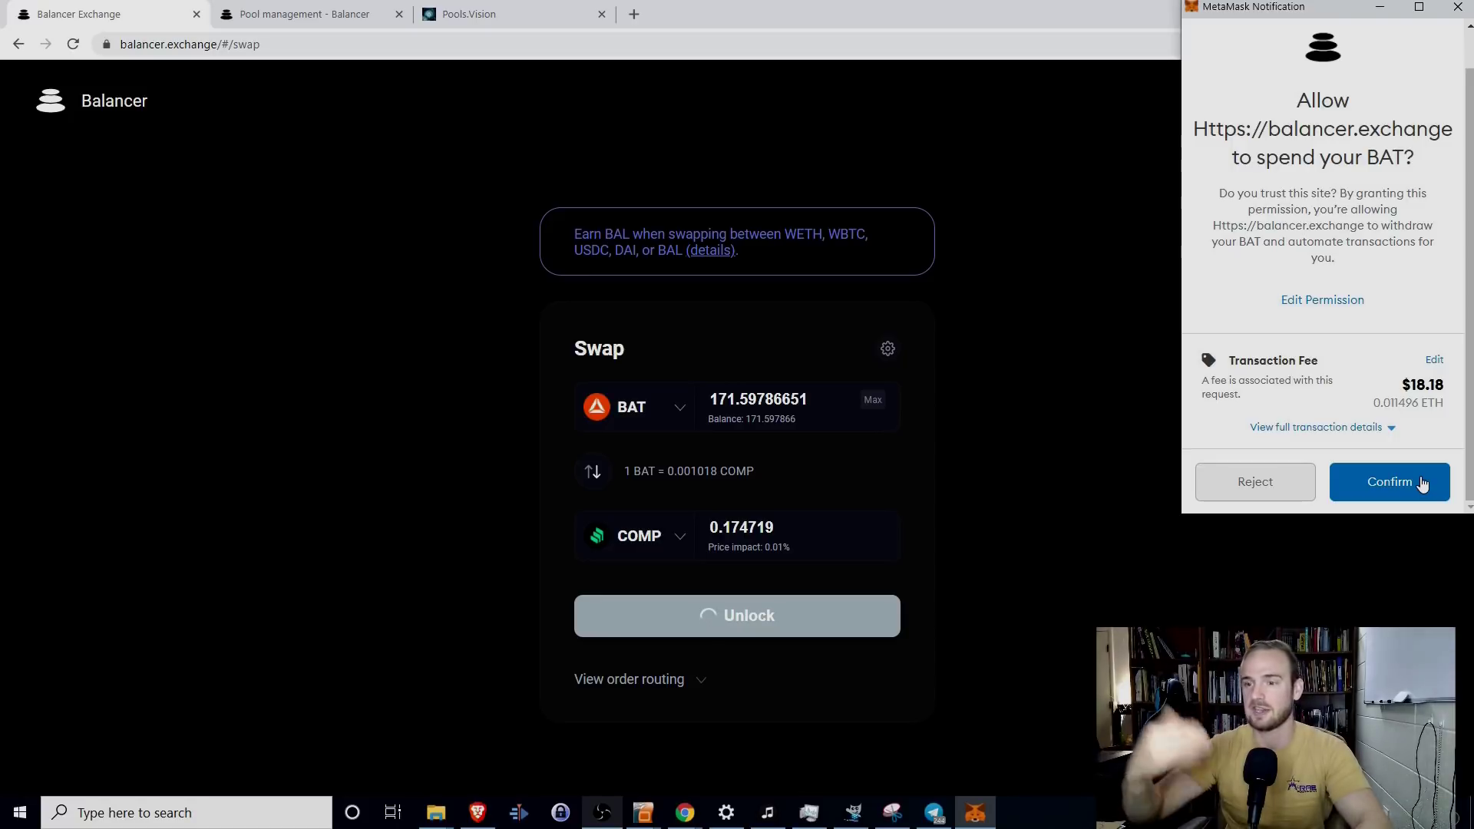
click(1273, 499)
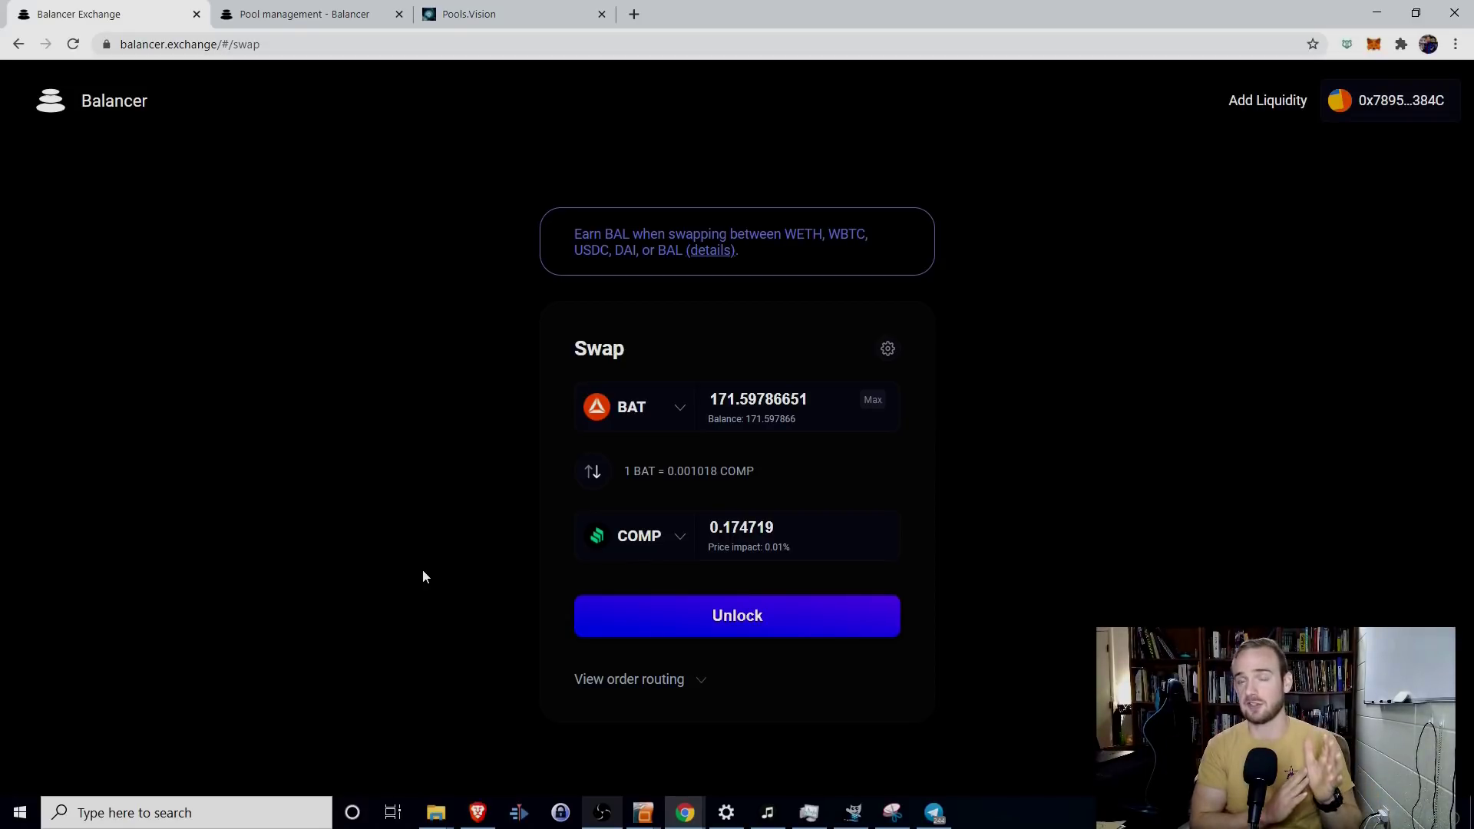
Step: View the order routing for the BAT to COMP swap, then switch to the pool management site
click(642, 680)
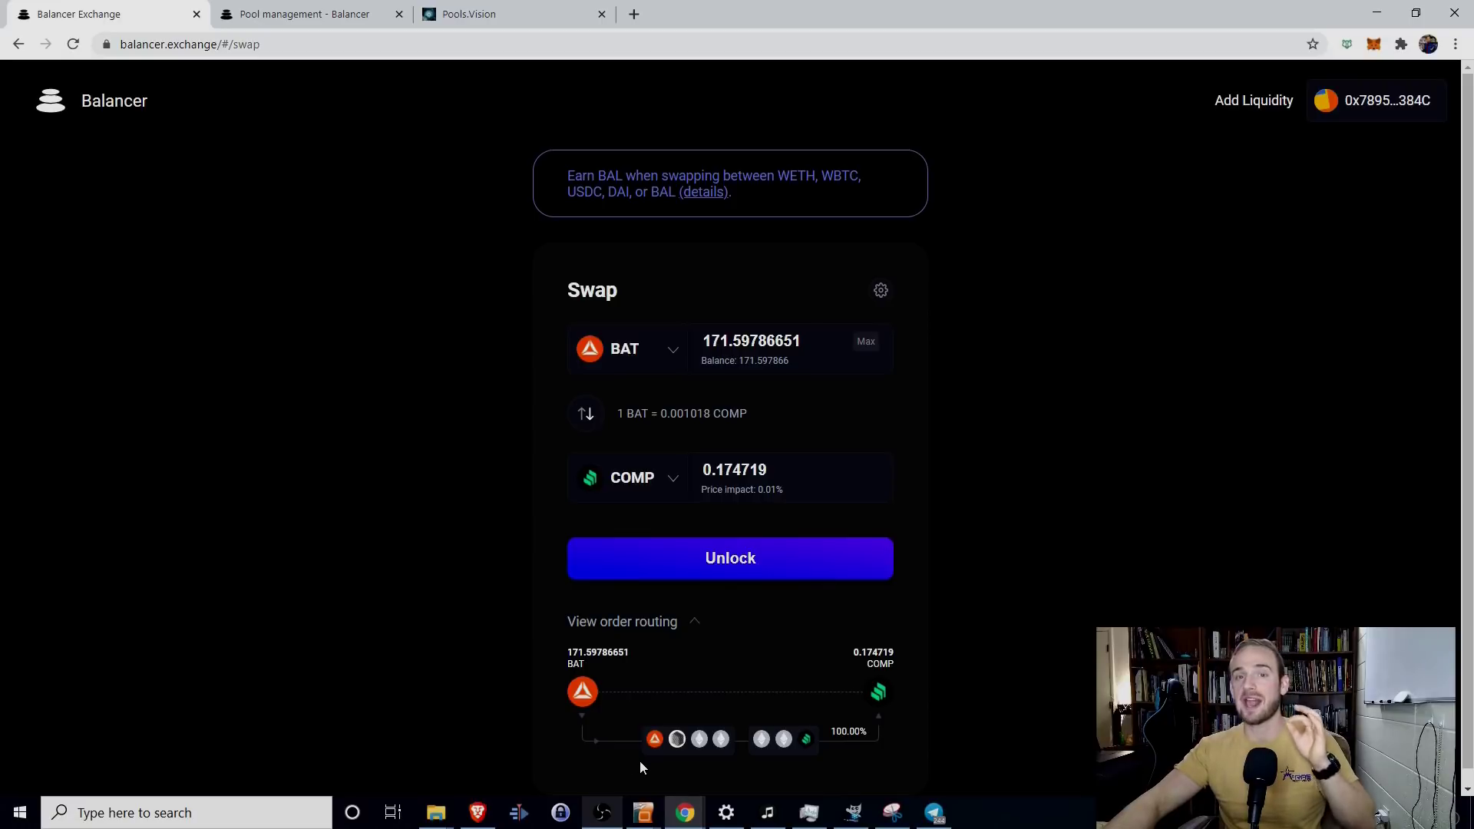
click(295, 14)
Step: Scroll through the pool page and go back to the Explore pools list
scroll(100, 589, down, 2)
scroll(99, 589, up, 2)
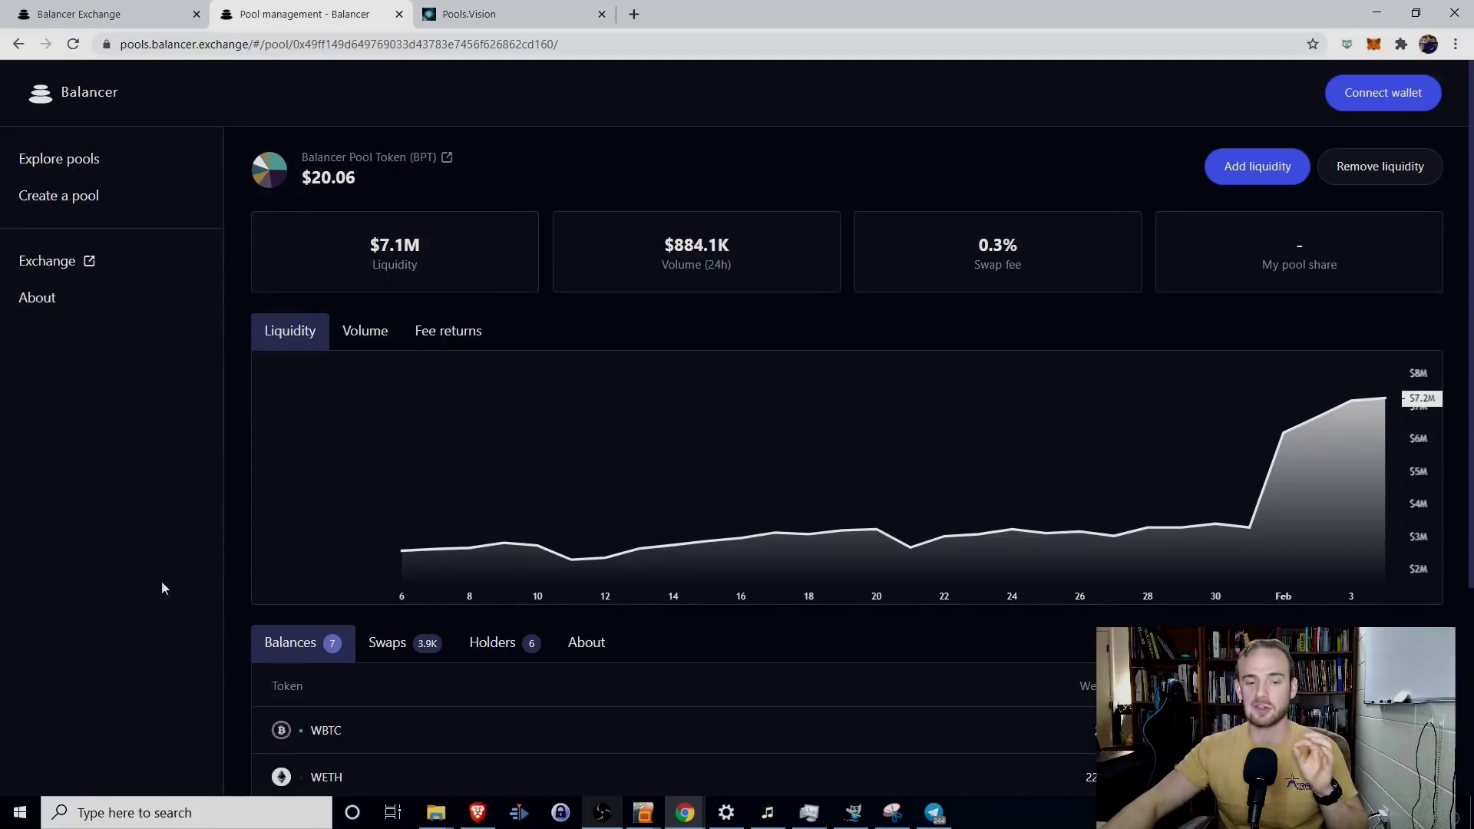
scroll(281, 591, down, 3)
scroll(281, 592, up, 3)
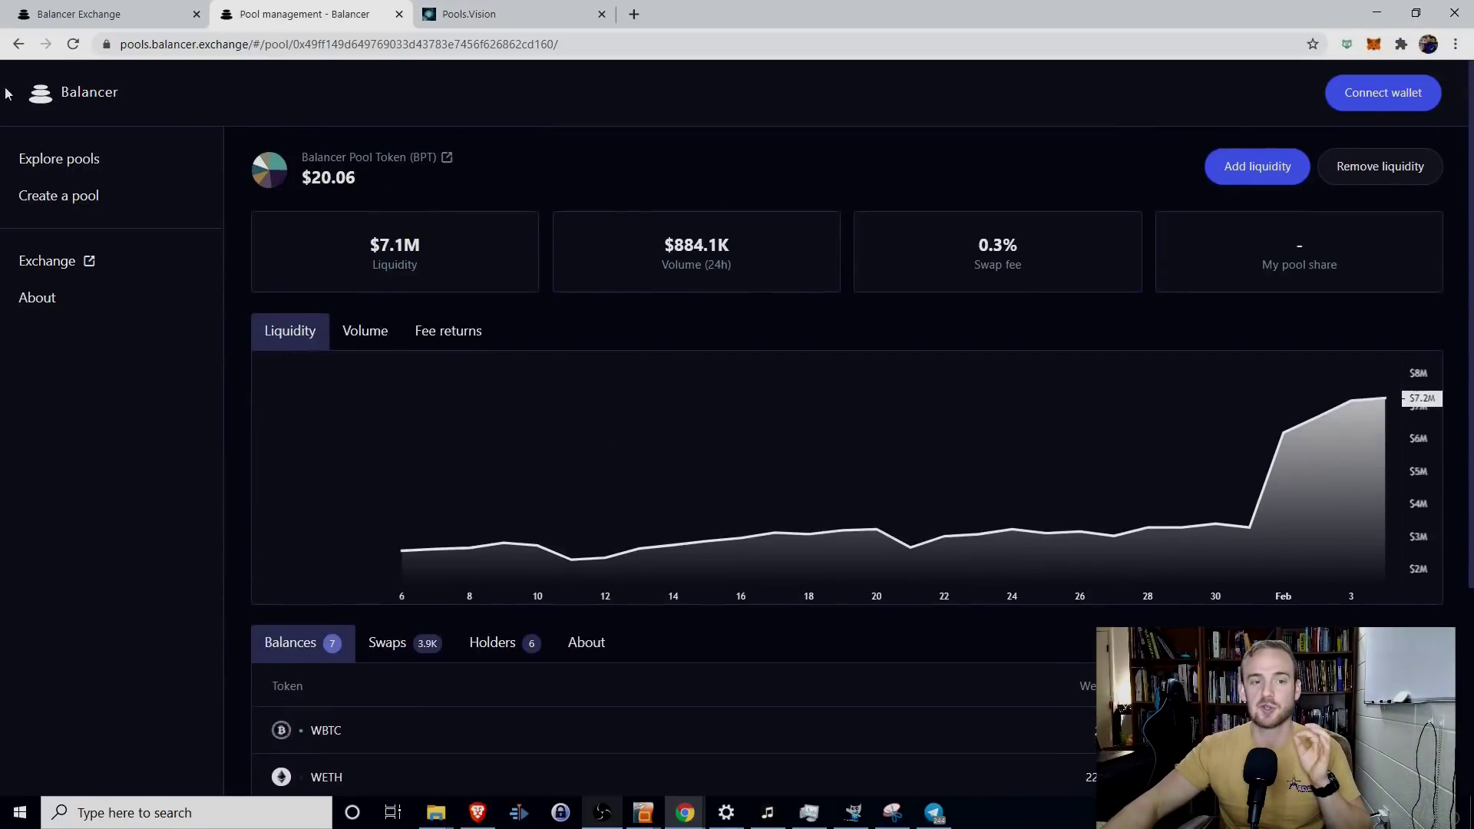
click(16, 46)
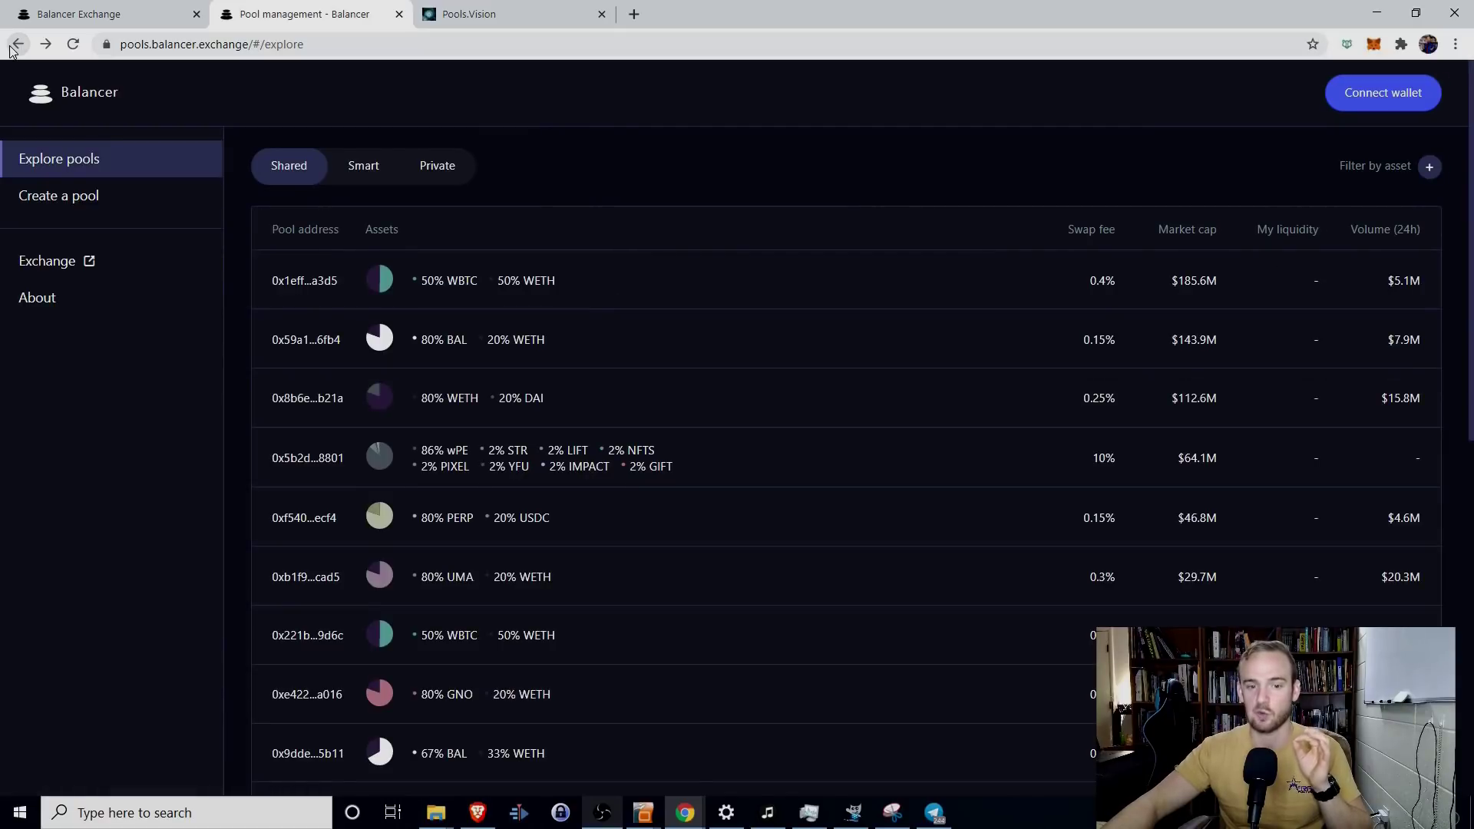
Step: Browse the pools list and open the 50% WBTC / 50% WETH pool with $185.6M liquidity
scroll(443, 524, down, 2)
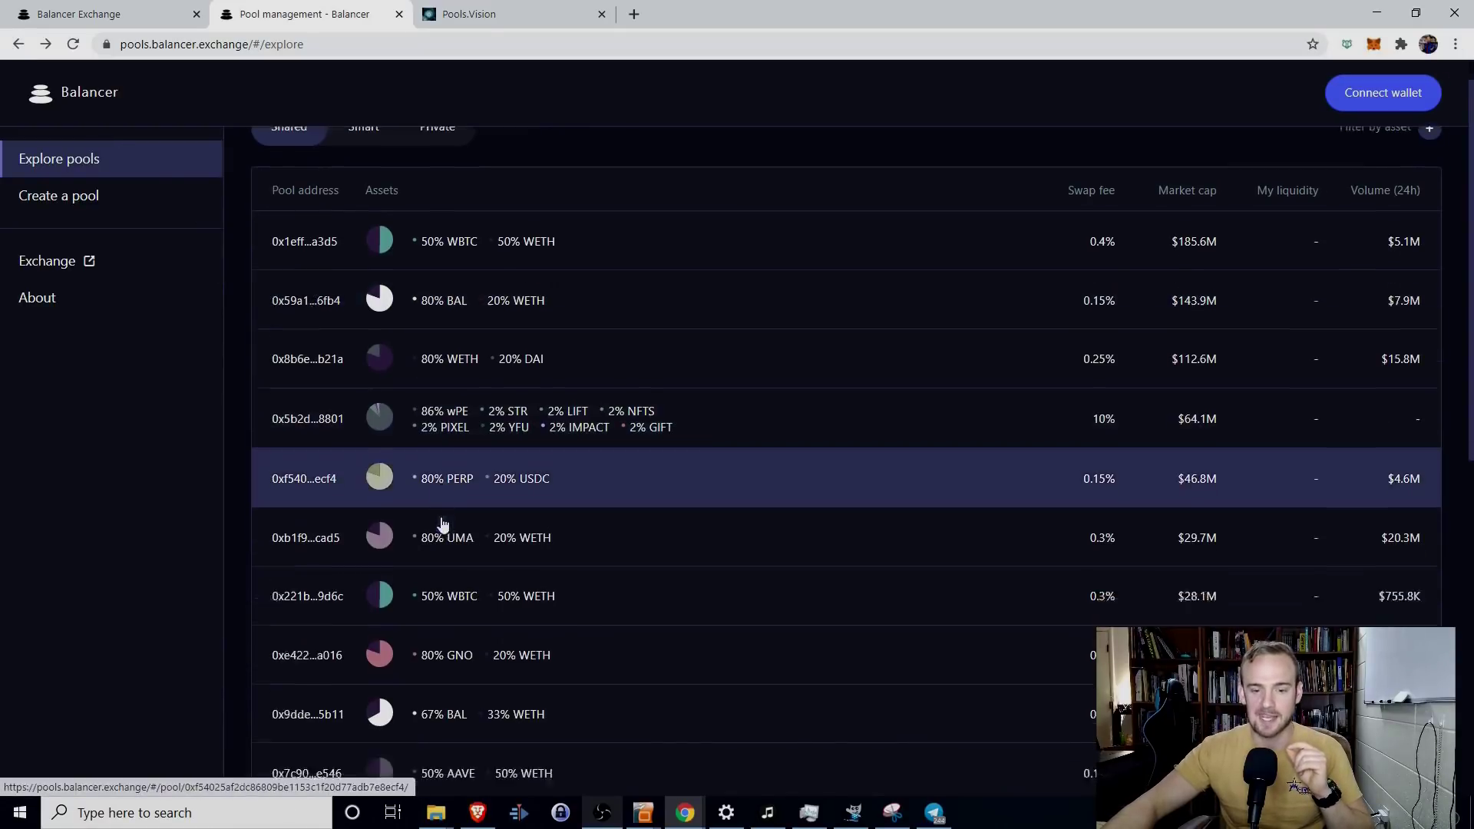
scroll(443, 525, down, 15)
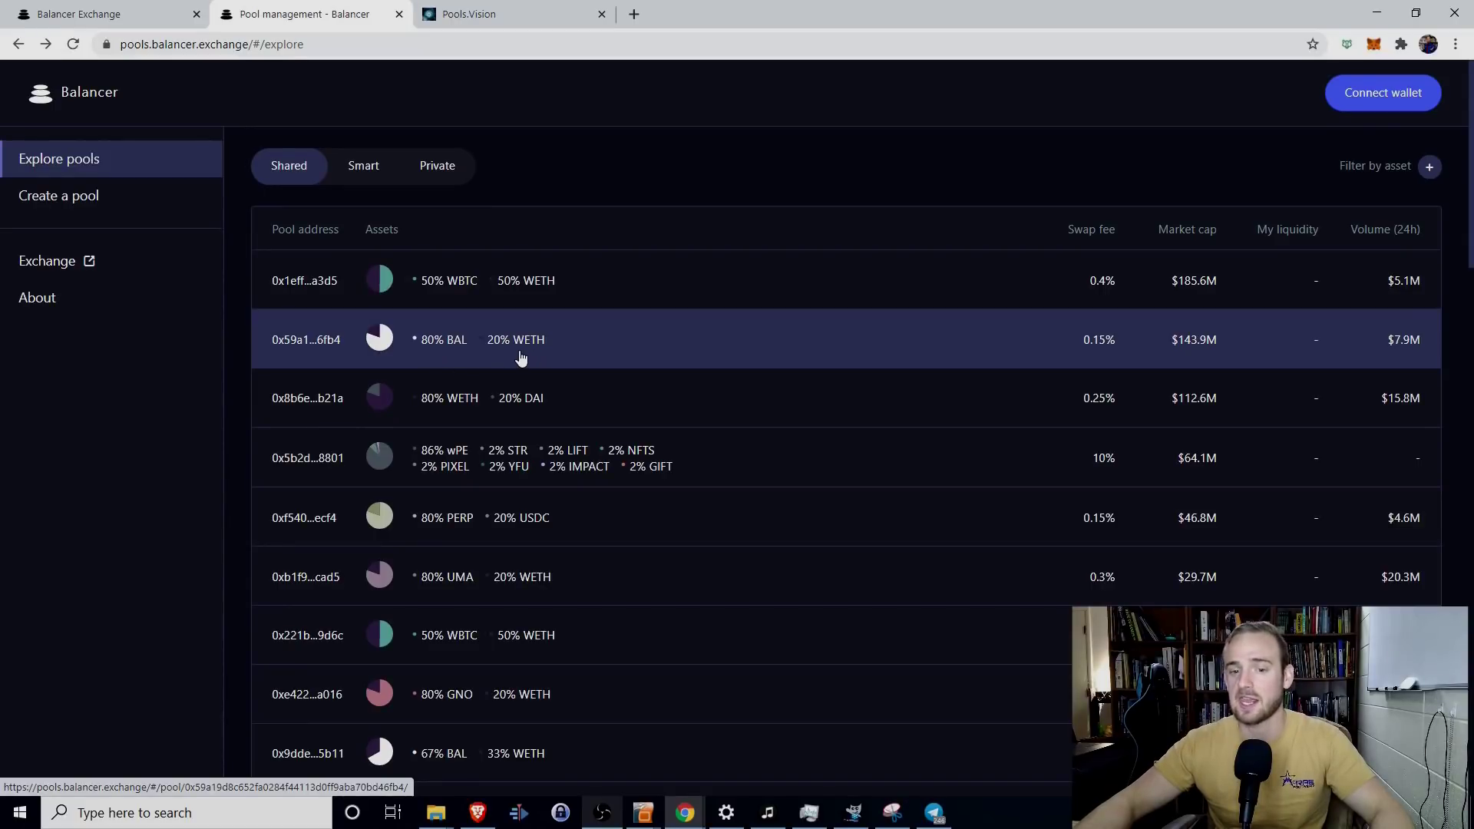
scroll(519, 377, down, 8)
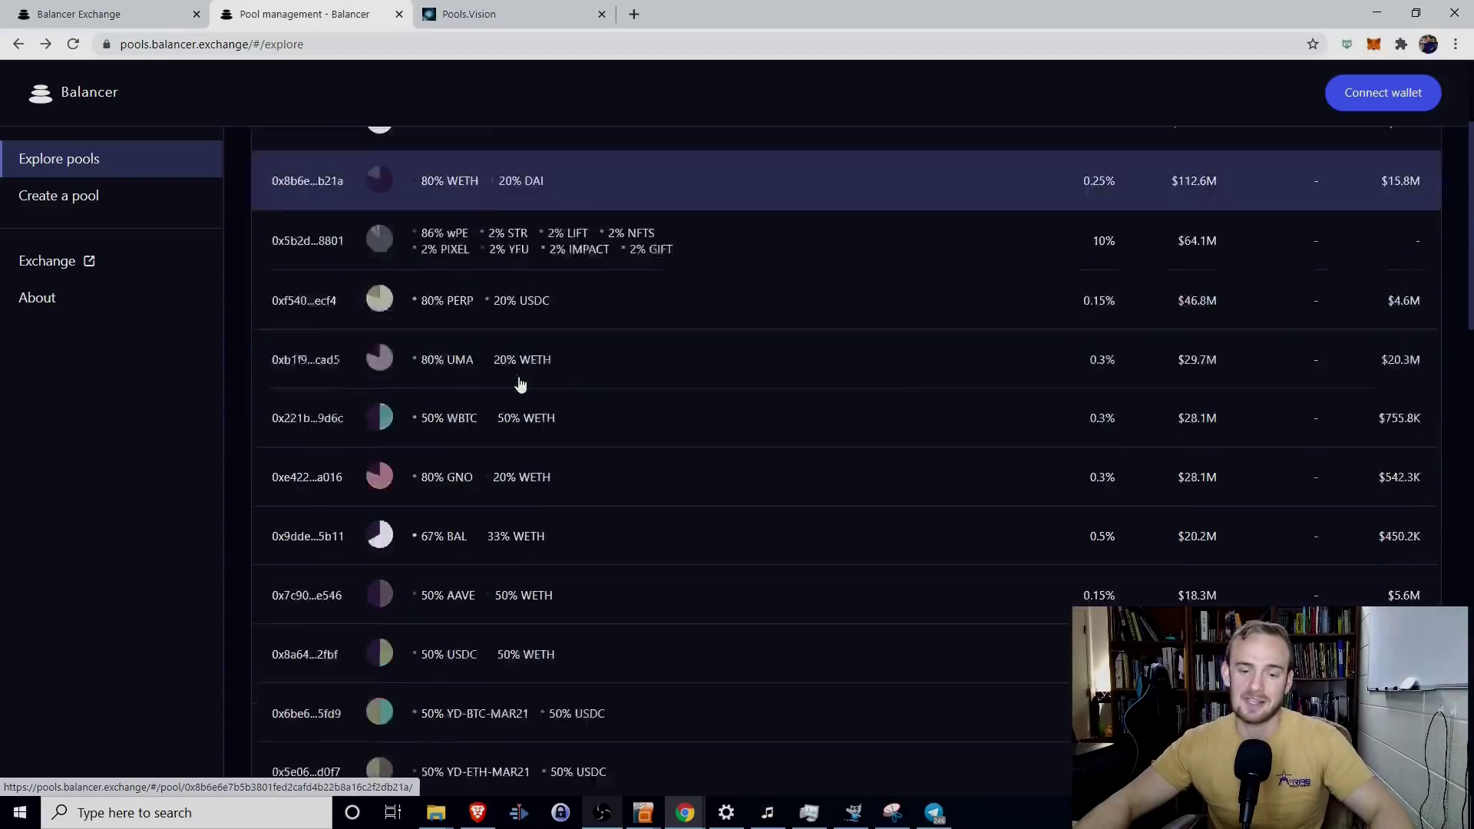
scroll(519, 383, up, 8)
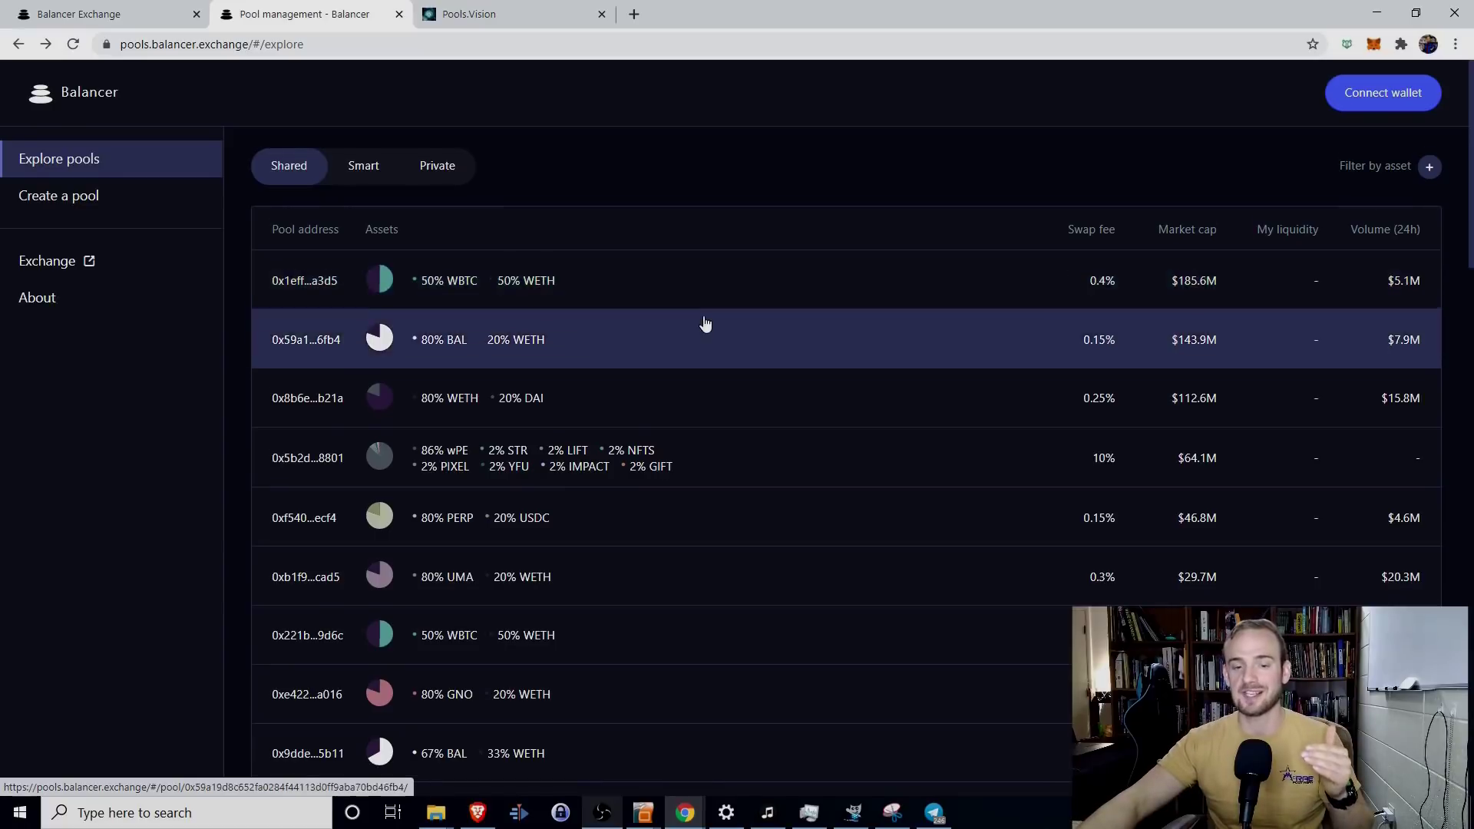
scroll(705, 324, down, 3)
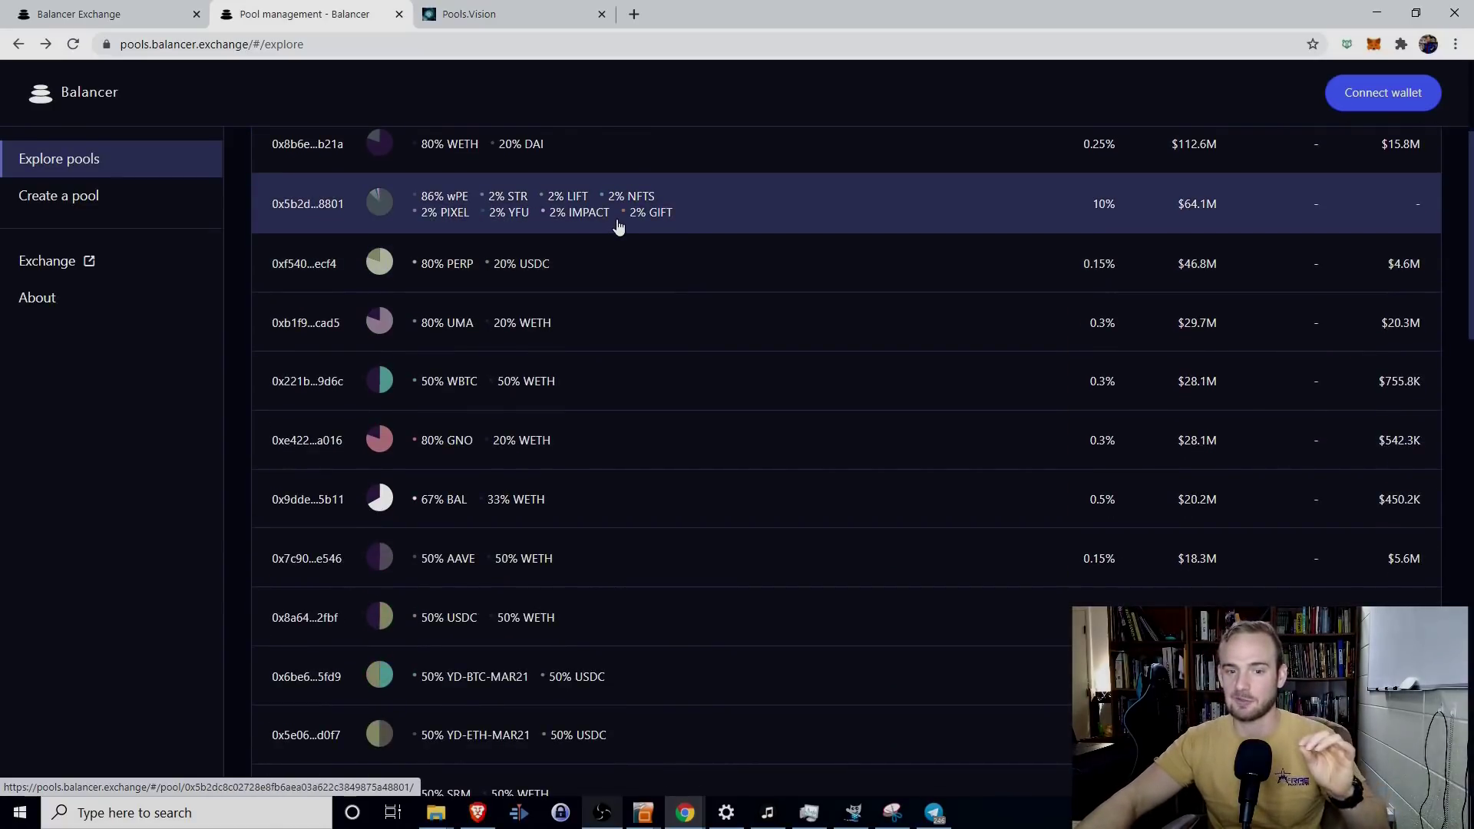
scroll(538, 230, up, 3)
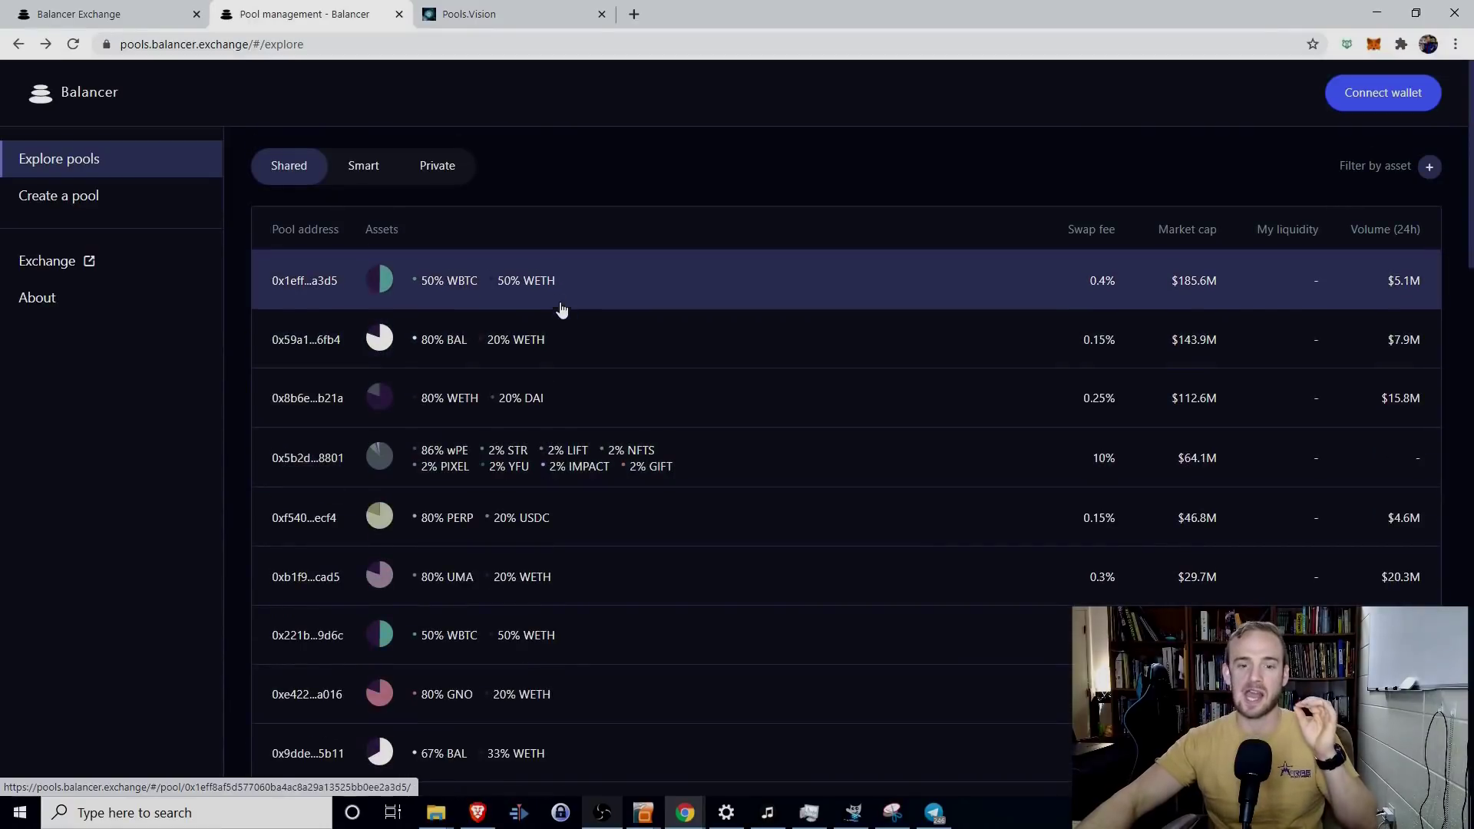
click(549, 292)
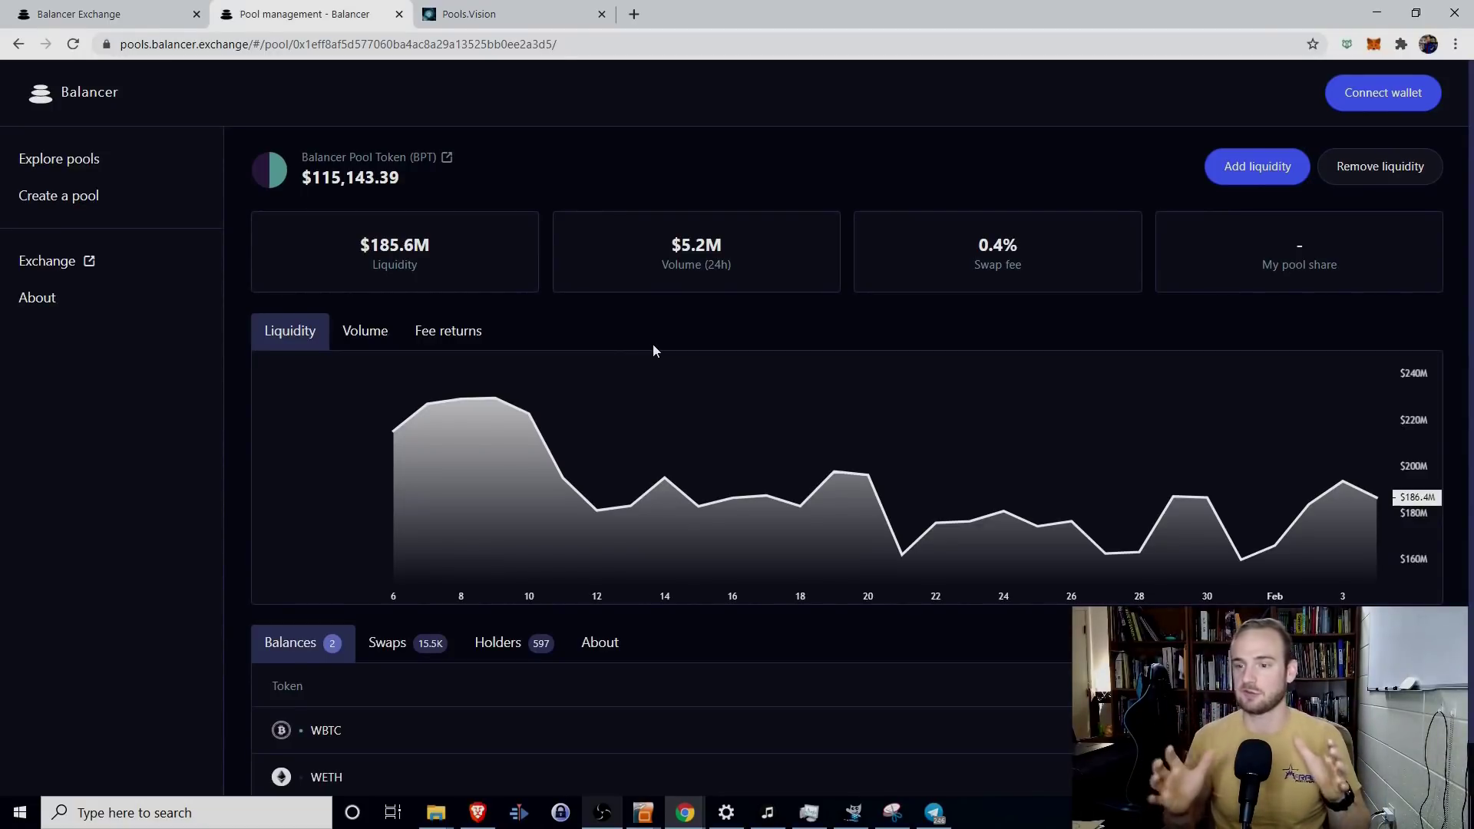
Step: Preview a single-asset liquidity deposit for the WBTC/WETH pool, then close it and return to the pools list
click(1220, 177)
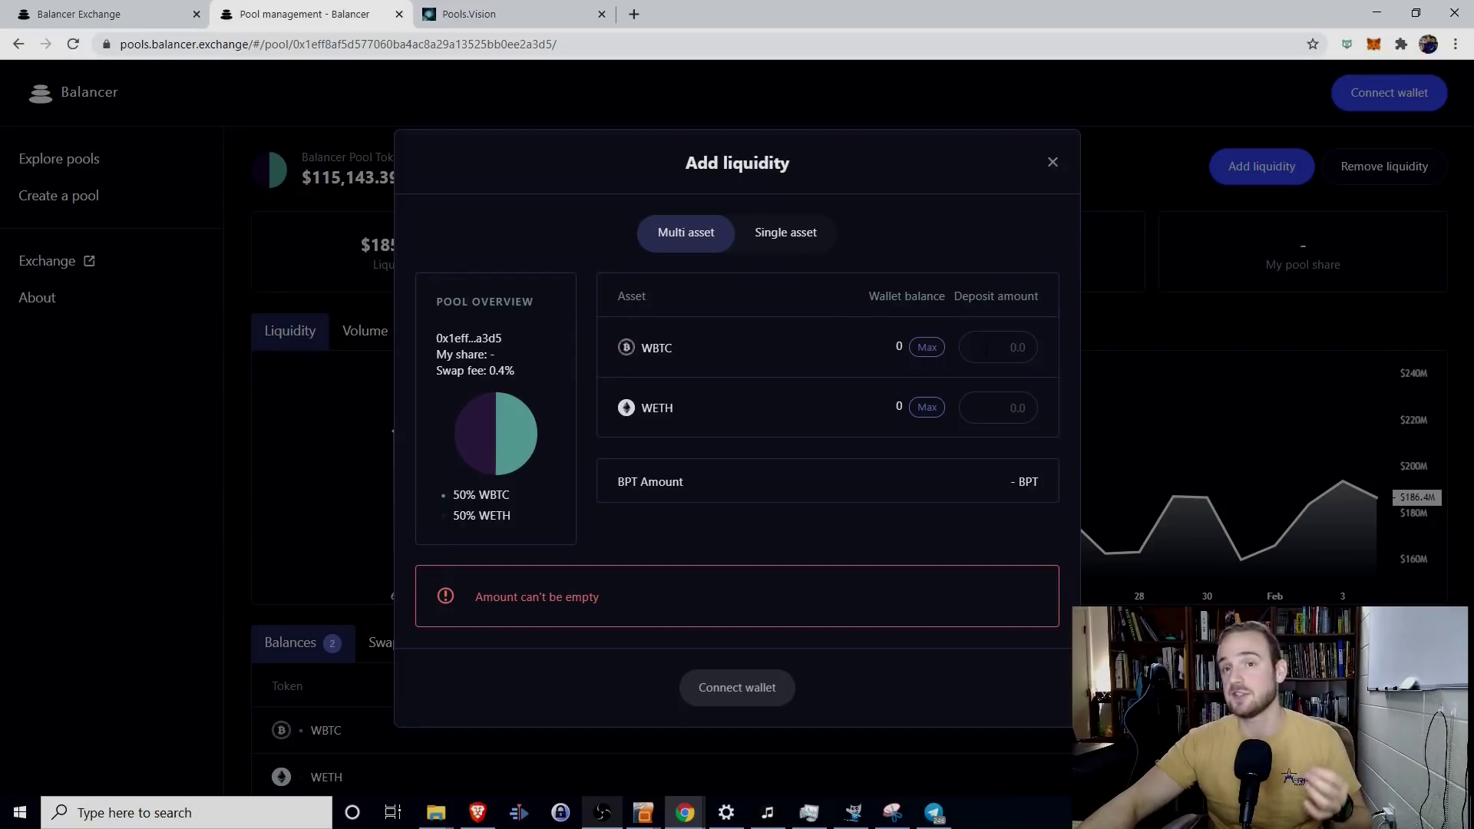
click(781, 239)
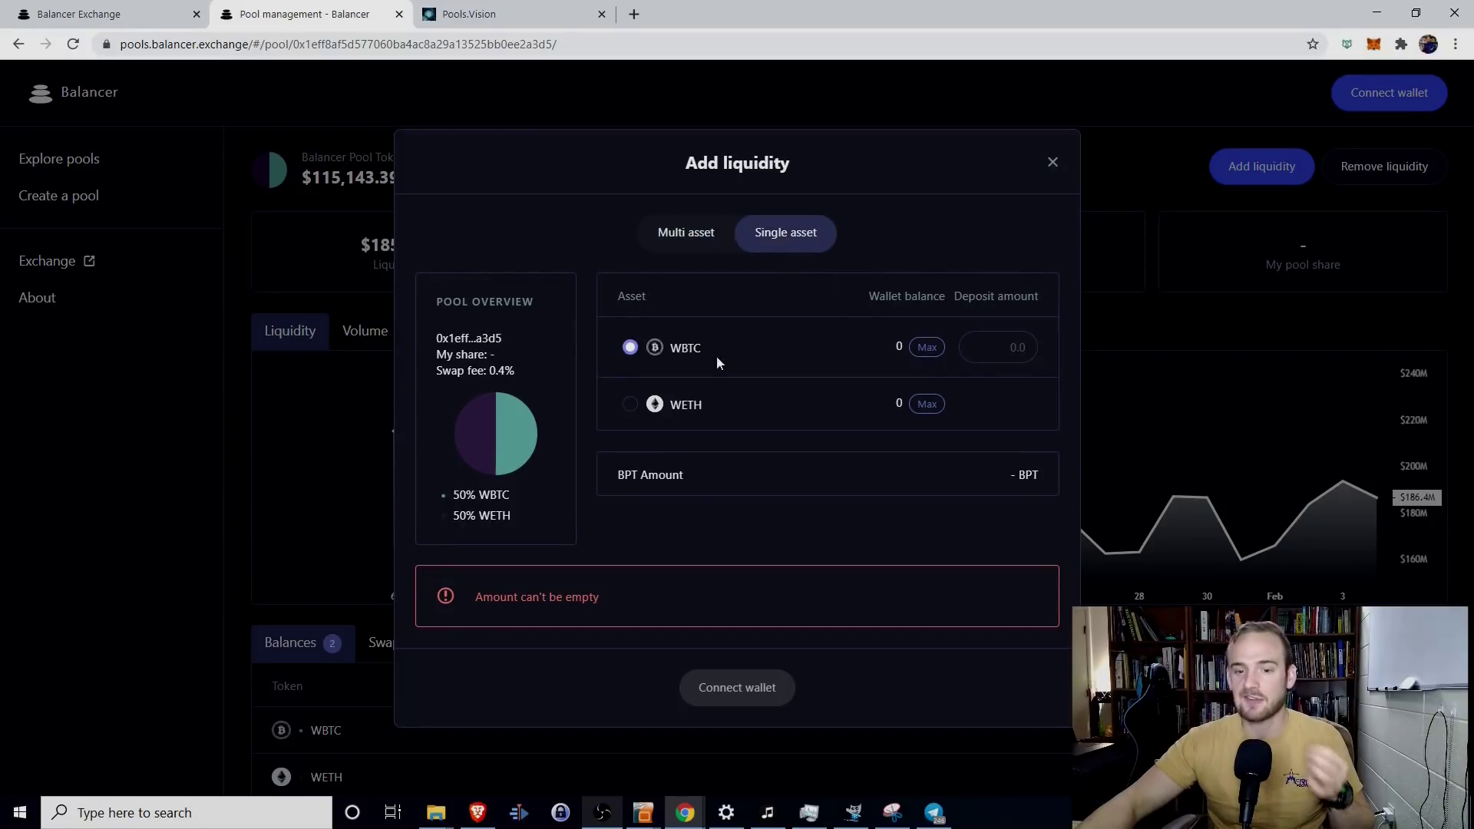
click(1053, 162)
click(19, 45)
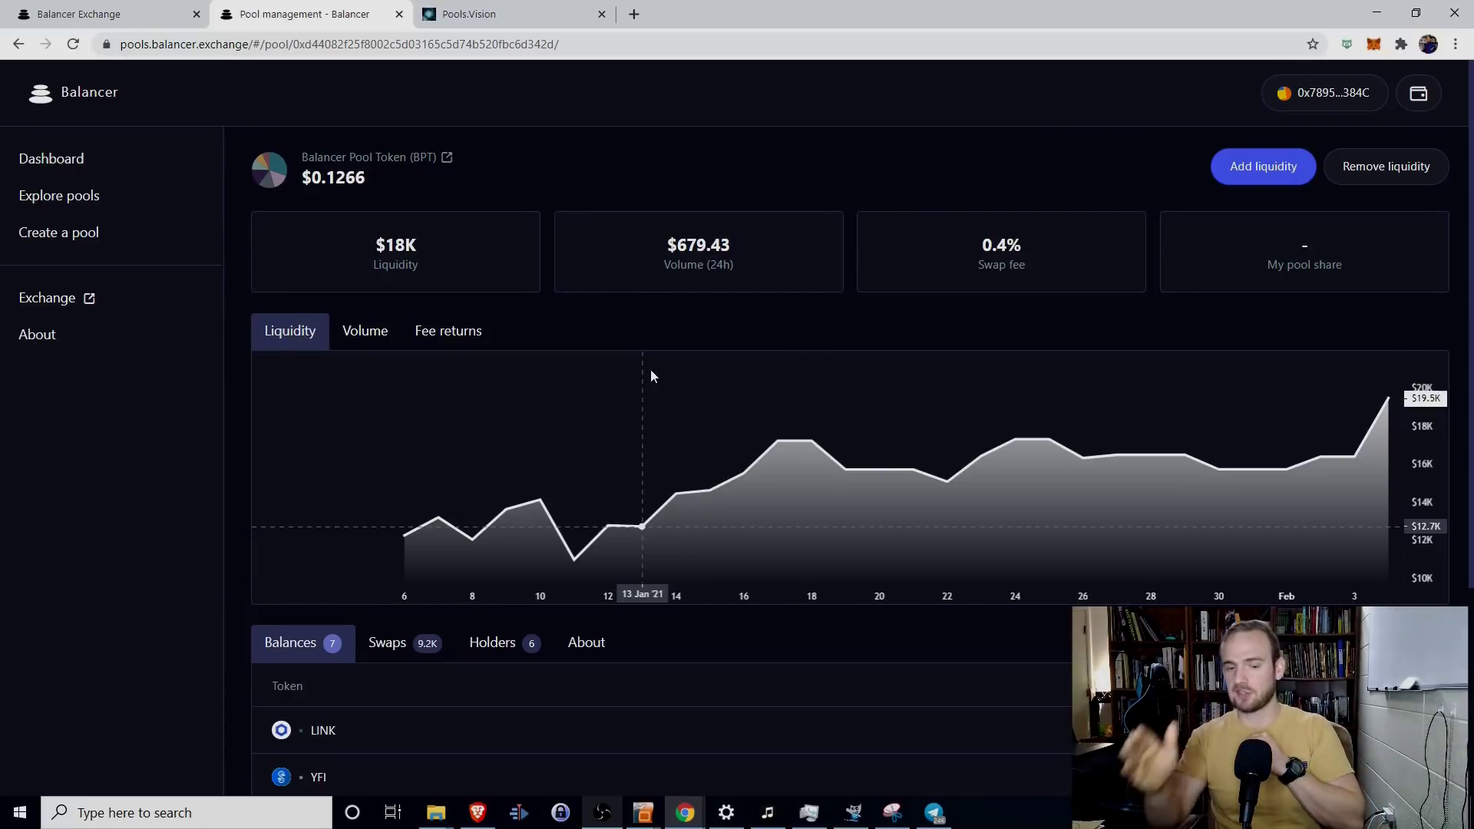
Step: Prepare a single-asset deposit of the full 171.59786 BAT into the seven-token pool for a 0.31% share
scroll(559, 635, down, 2)
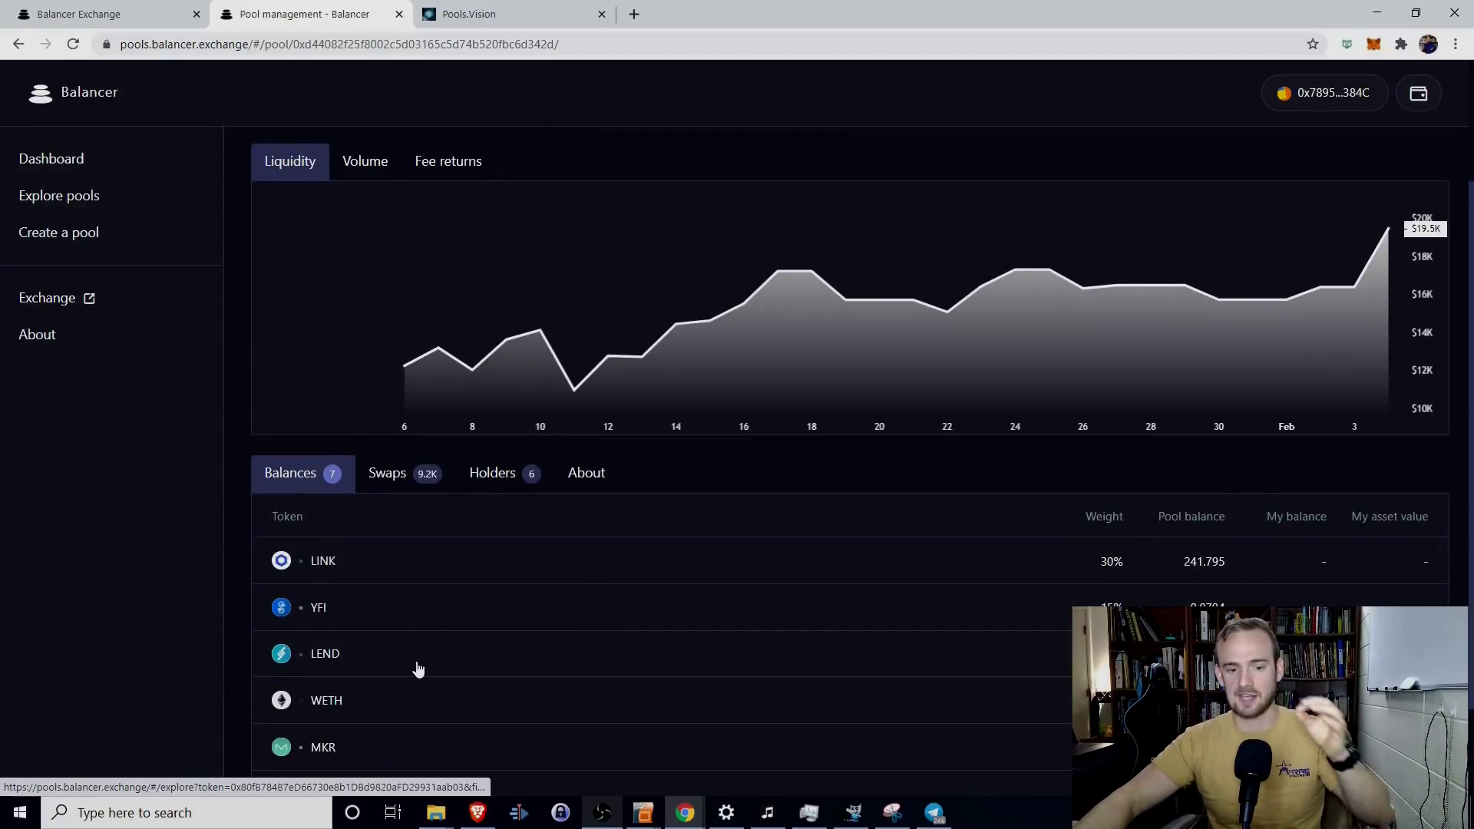
scroll(419, 670, up, 2)
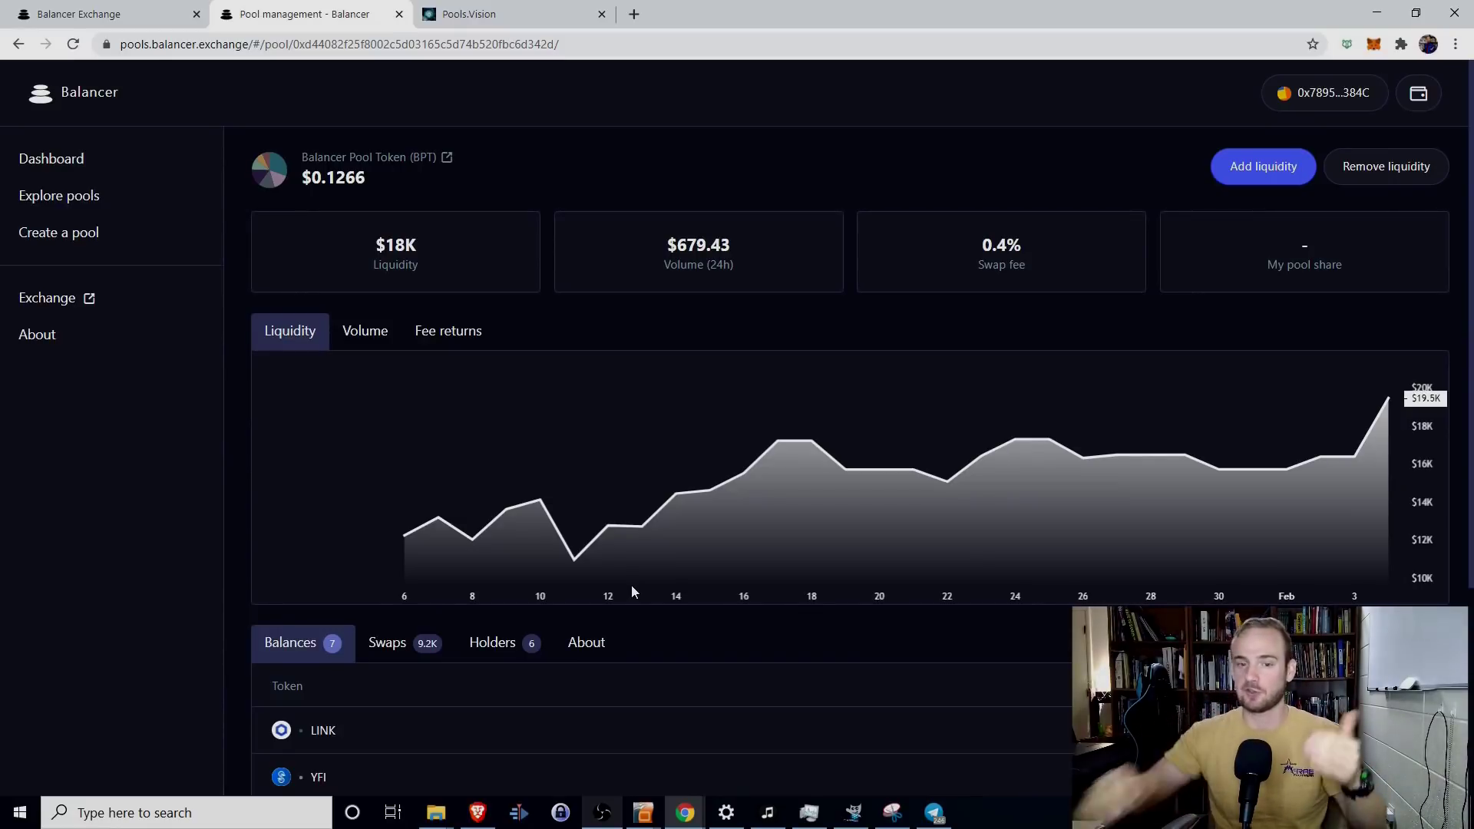
scroll(633, 591, down, 3)
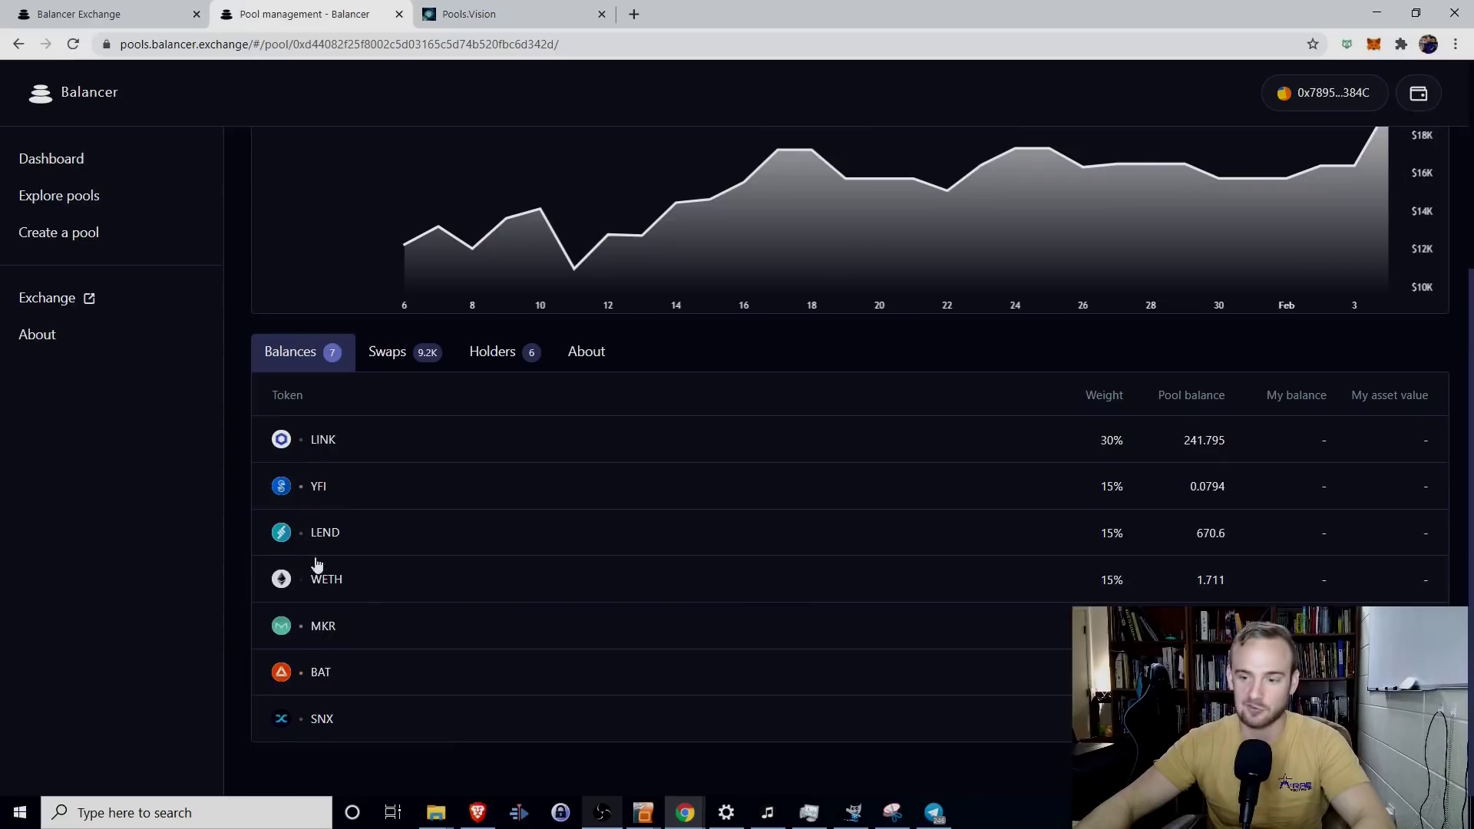
scroll(698, 592, up, 3)
click(1258, 169)
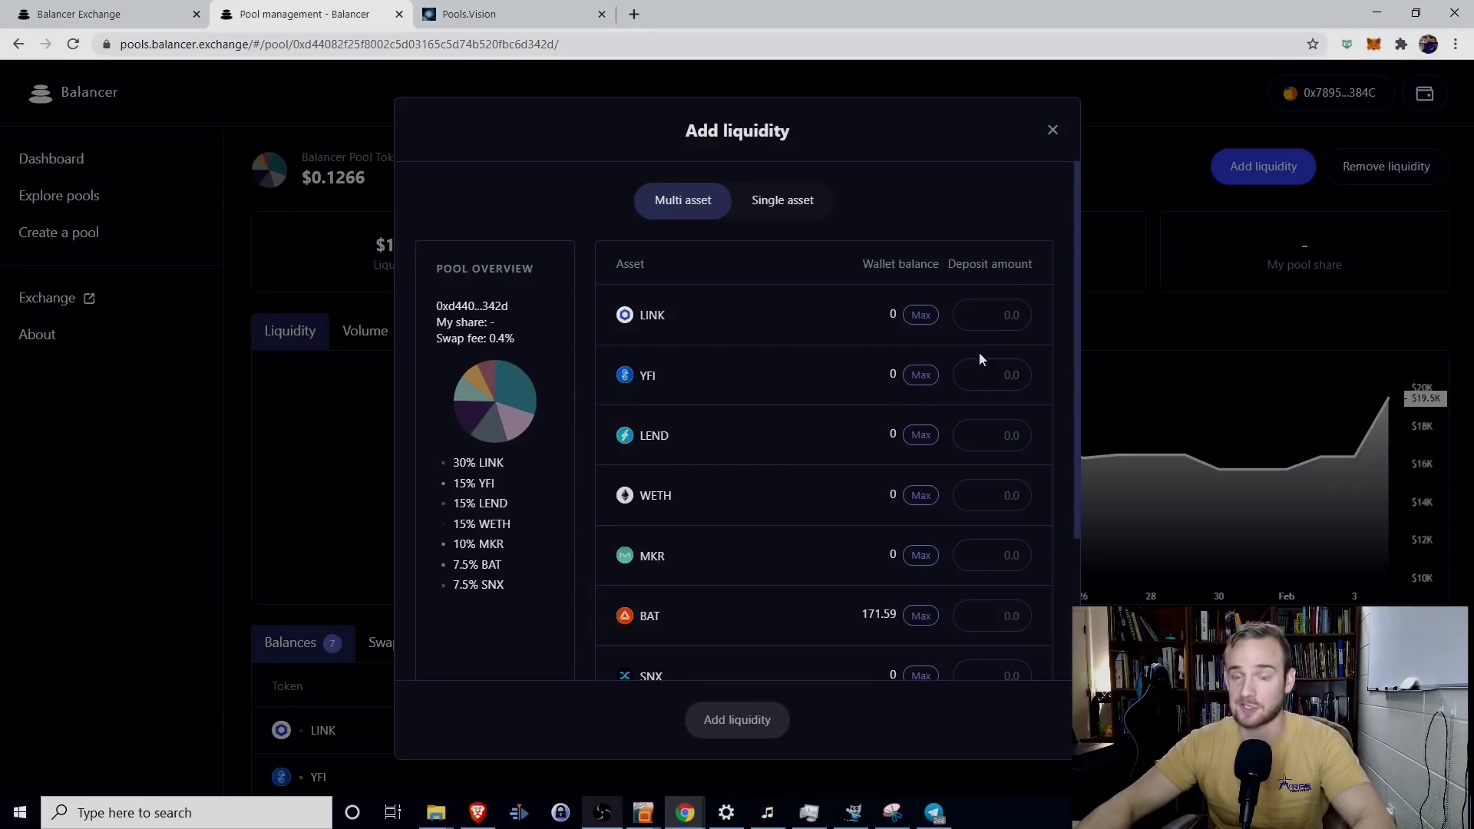
click(783, 201)
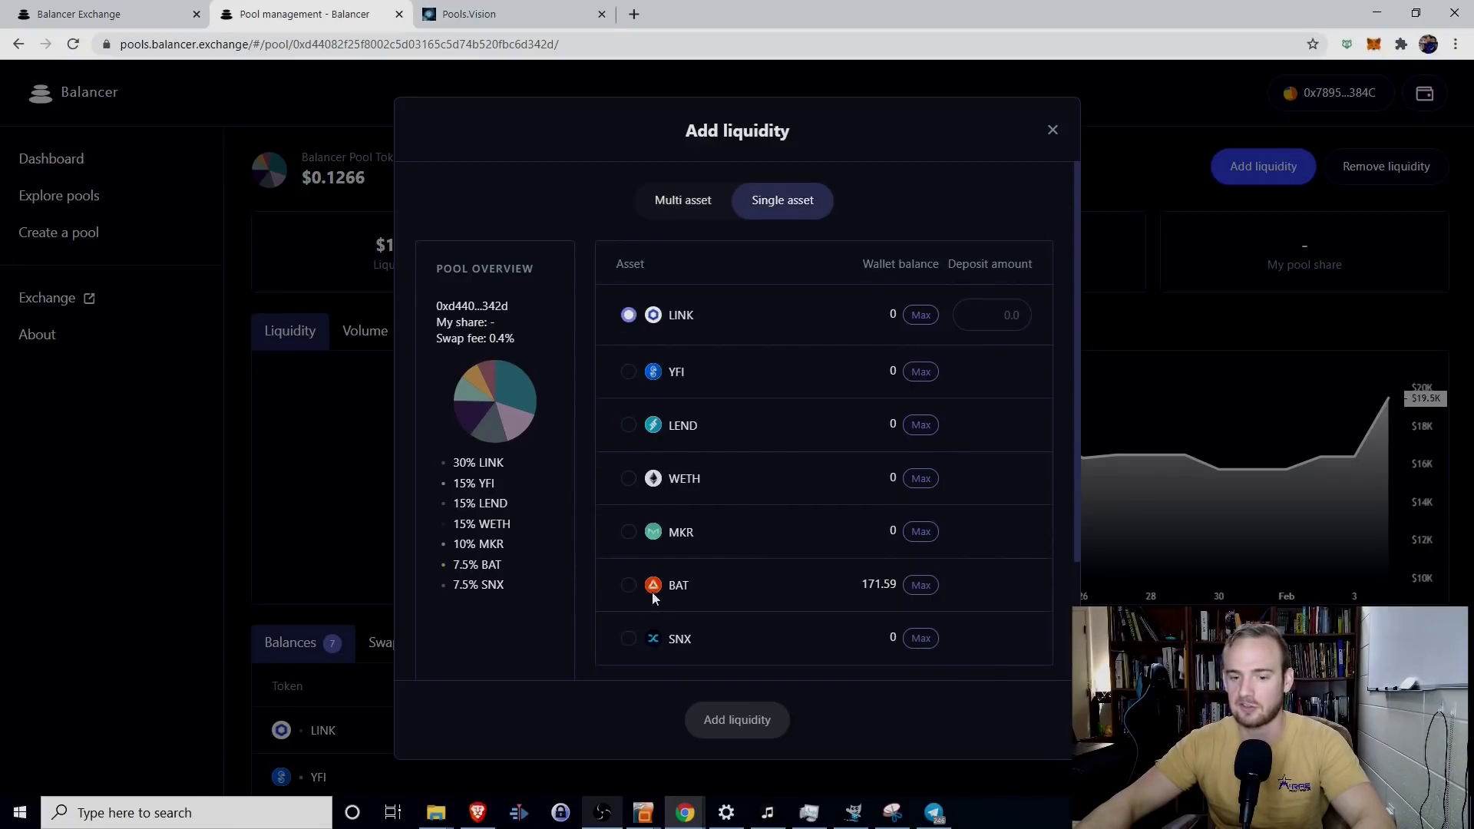
click(628, 585)
click(920, 585)
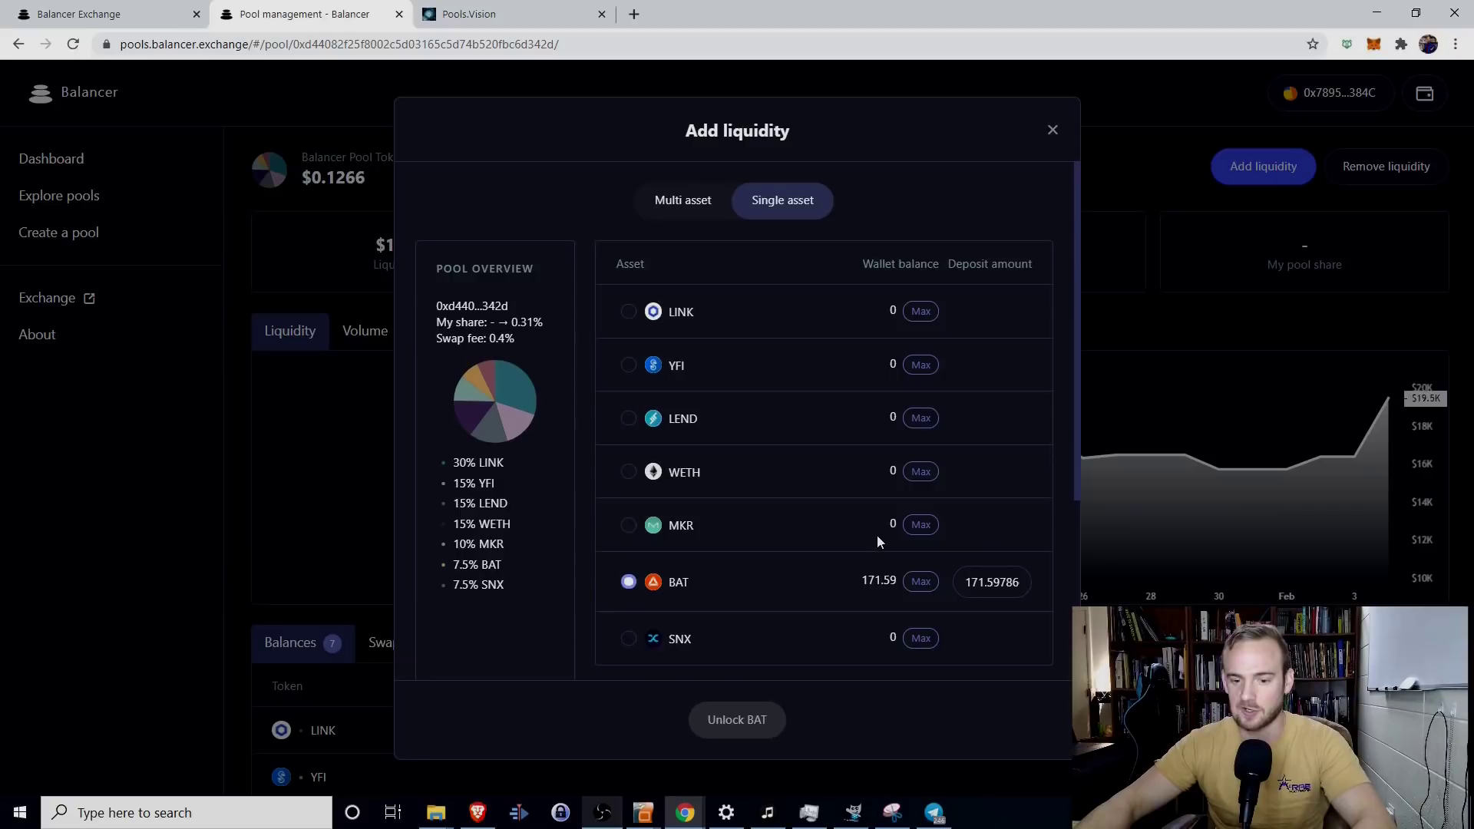
scroll(860, 584, down, 1)
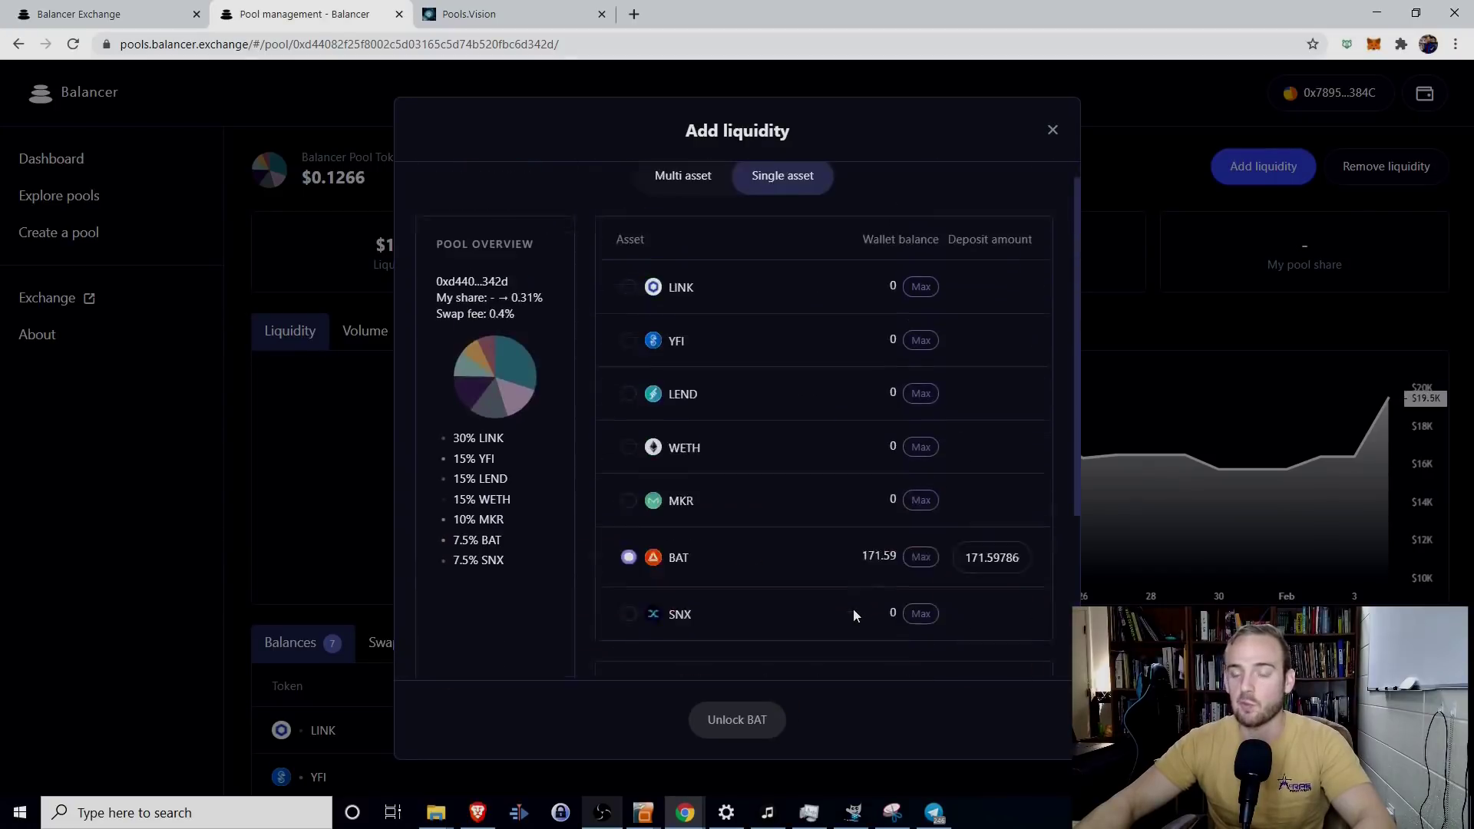
scroll(854, 615, up, 1)
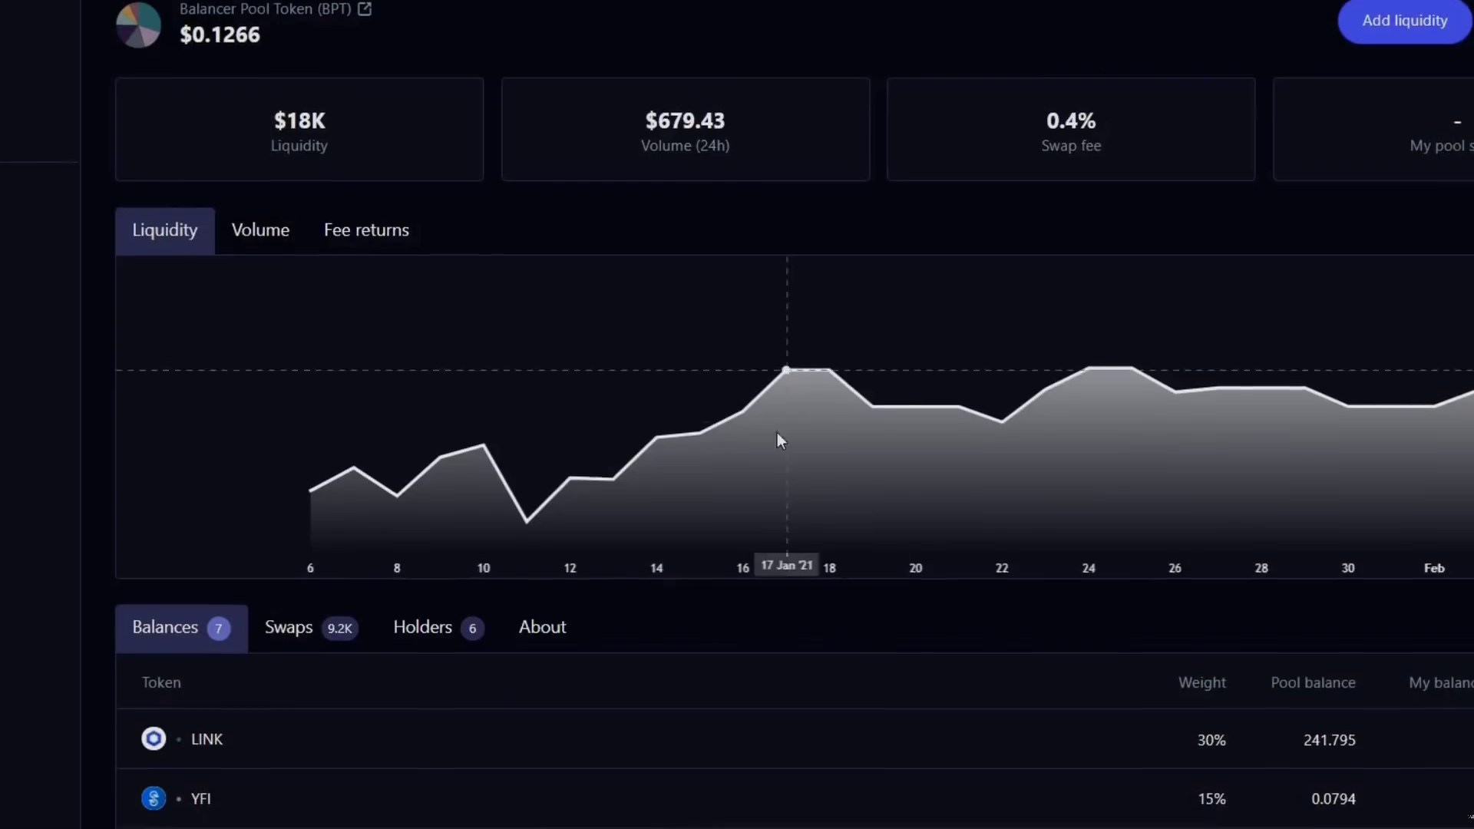
scroll(777, 440, down, 5)
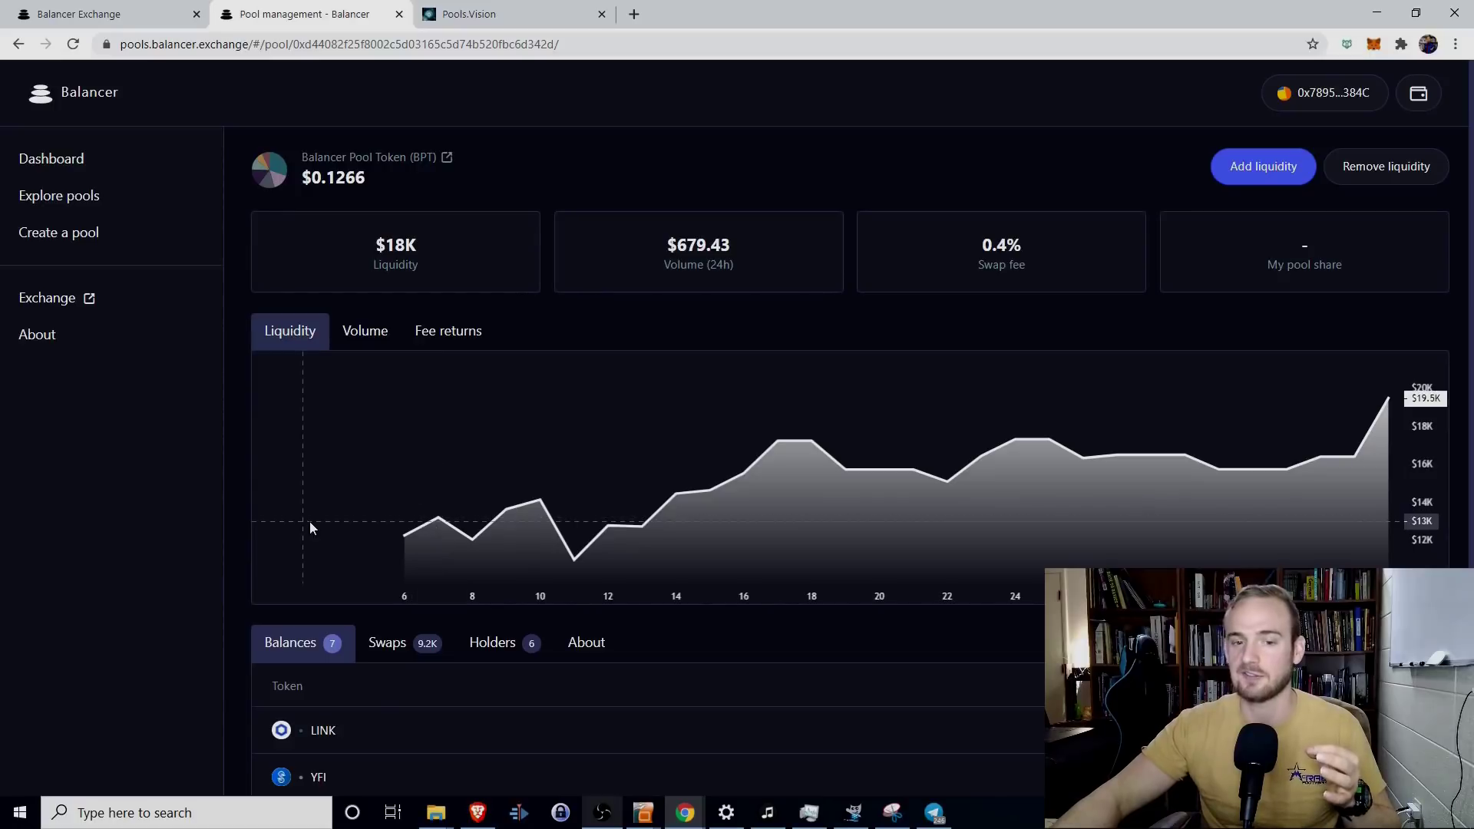
Step: Review the pool's details, then return to the Explore pools list
scroll(291, 515, down, 4)
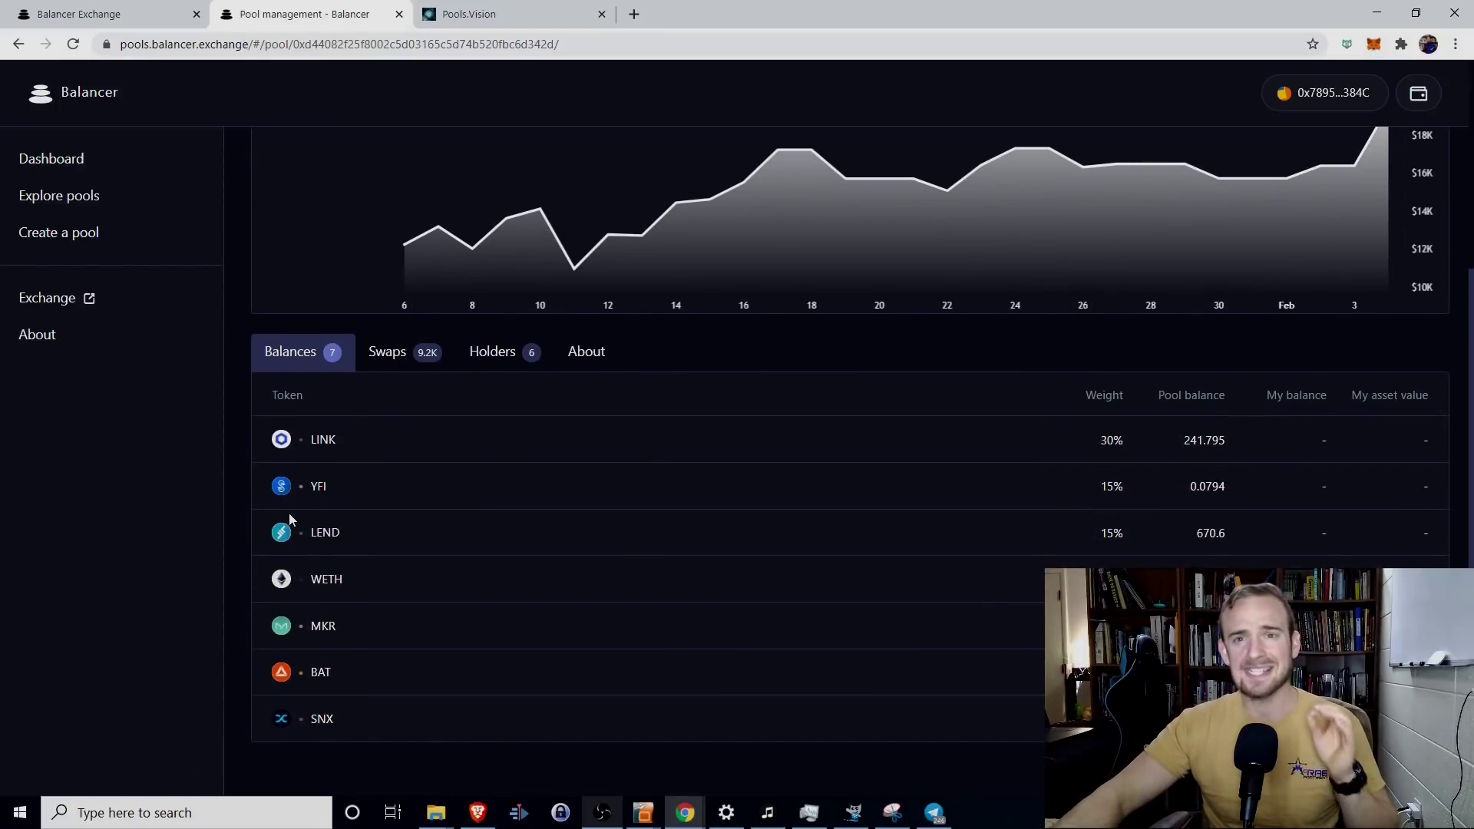
scroll(288, 513, up, 4)
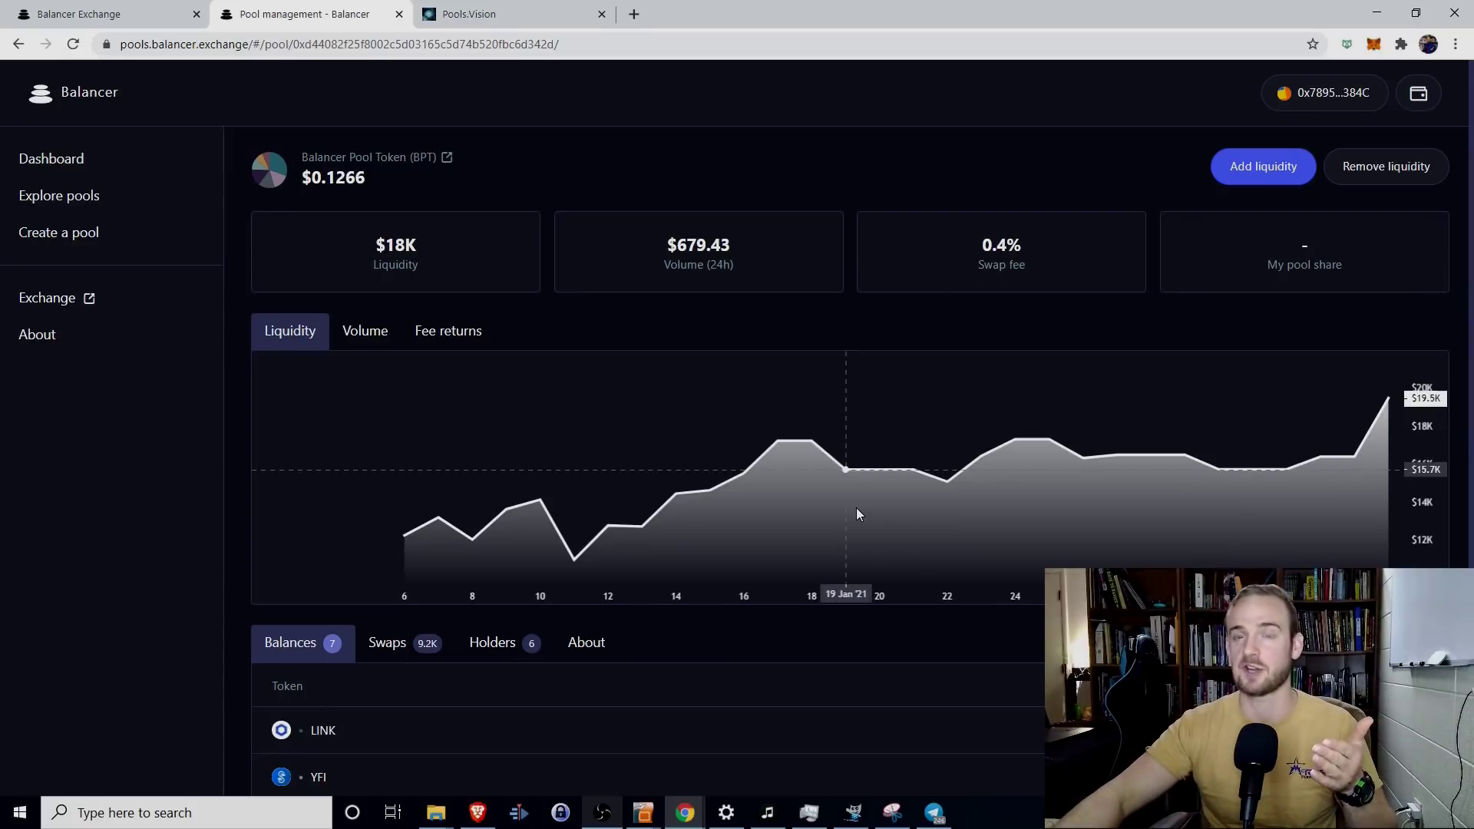
scroll(858, 514, down, 2)
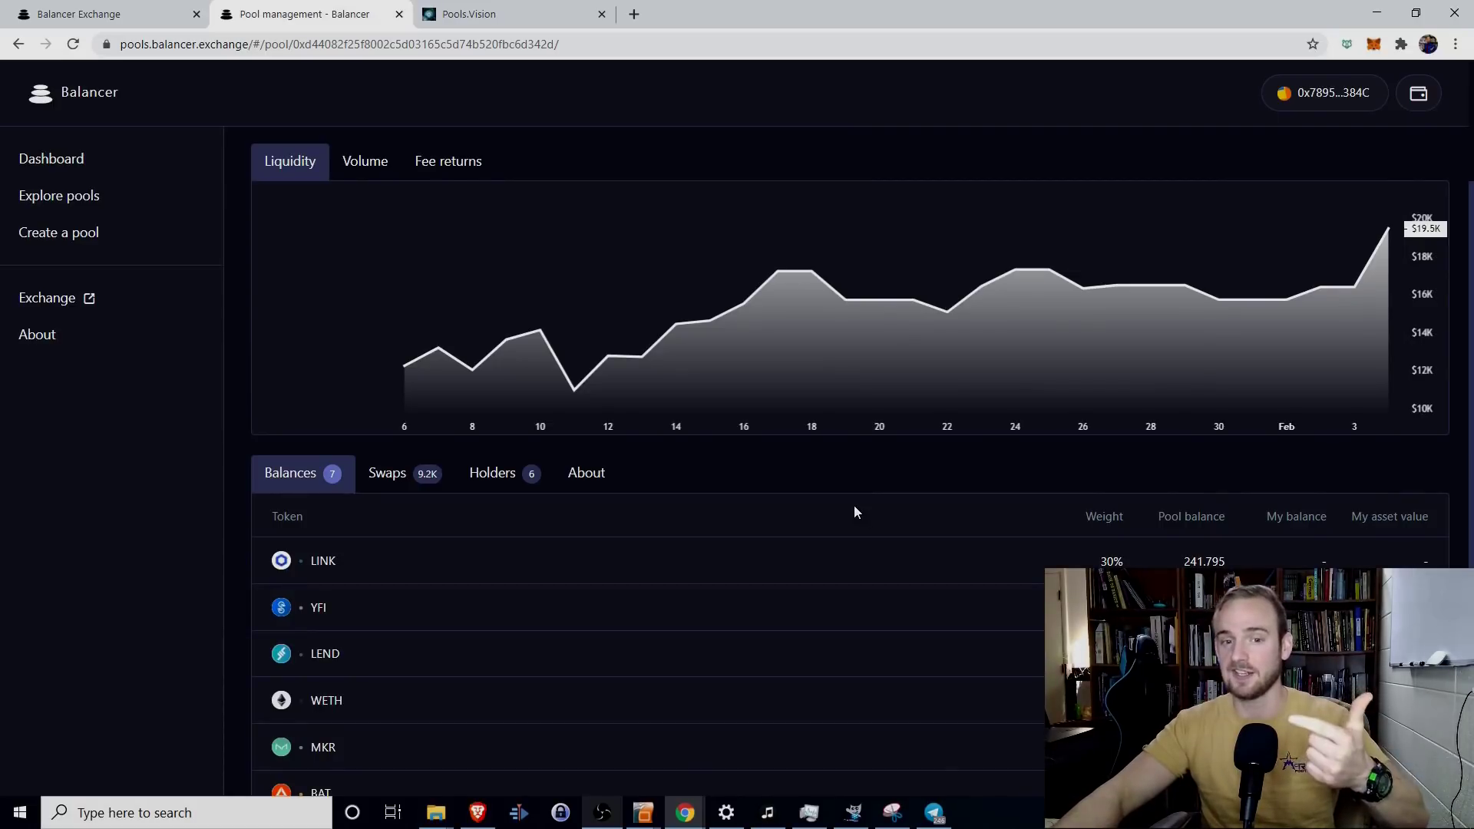
scroll(855, 508, up, 2)
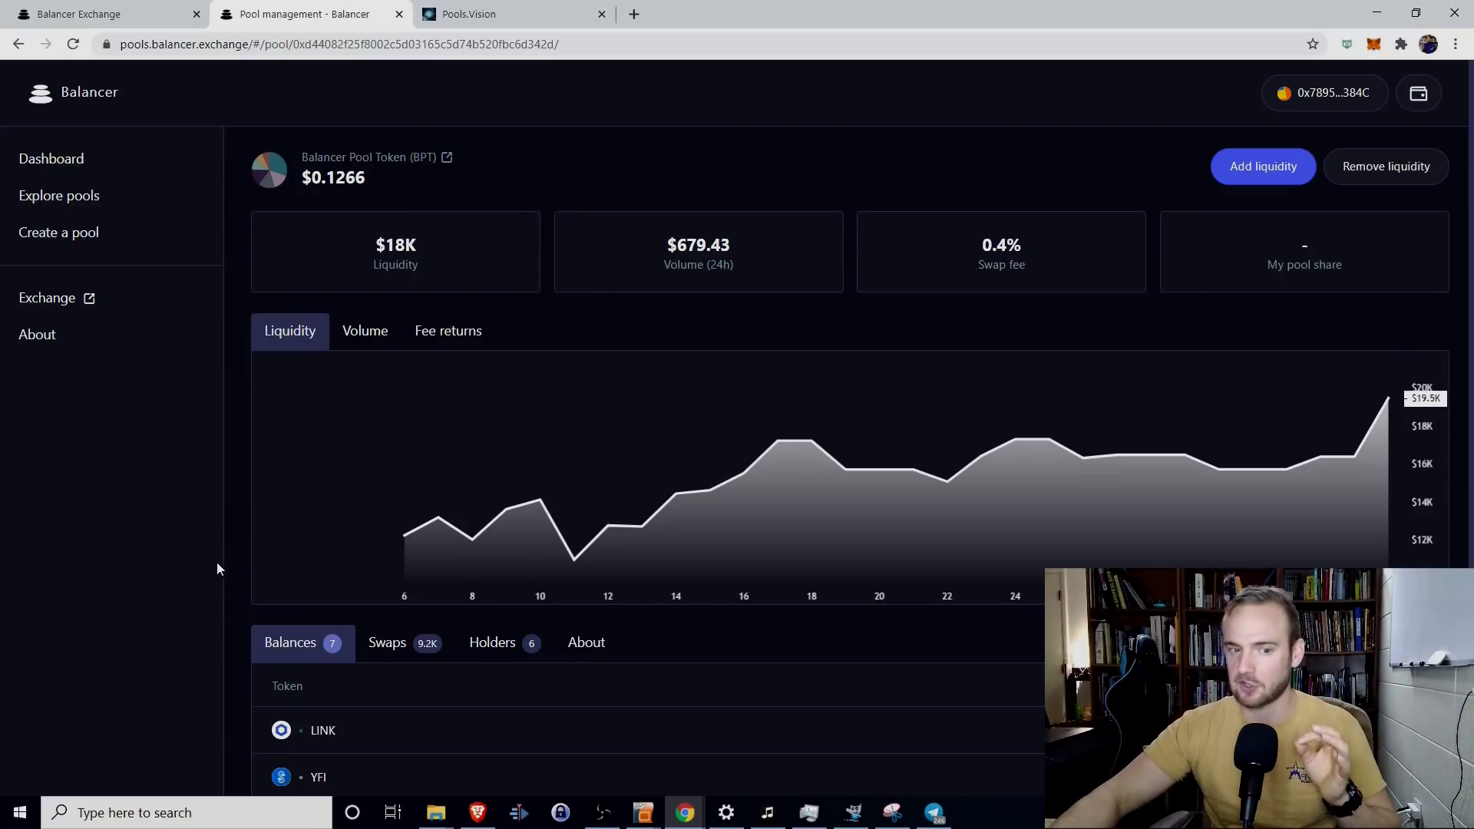
click(59, 201)
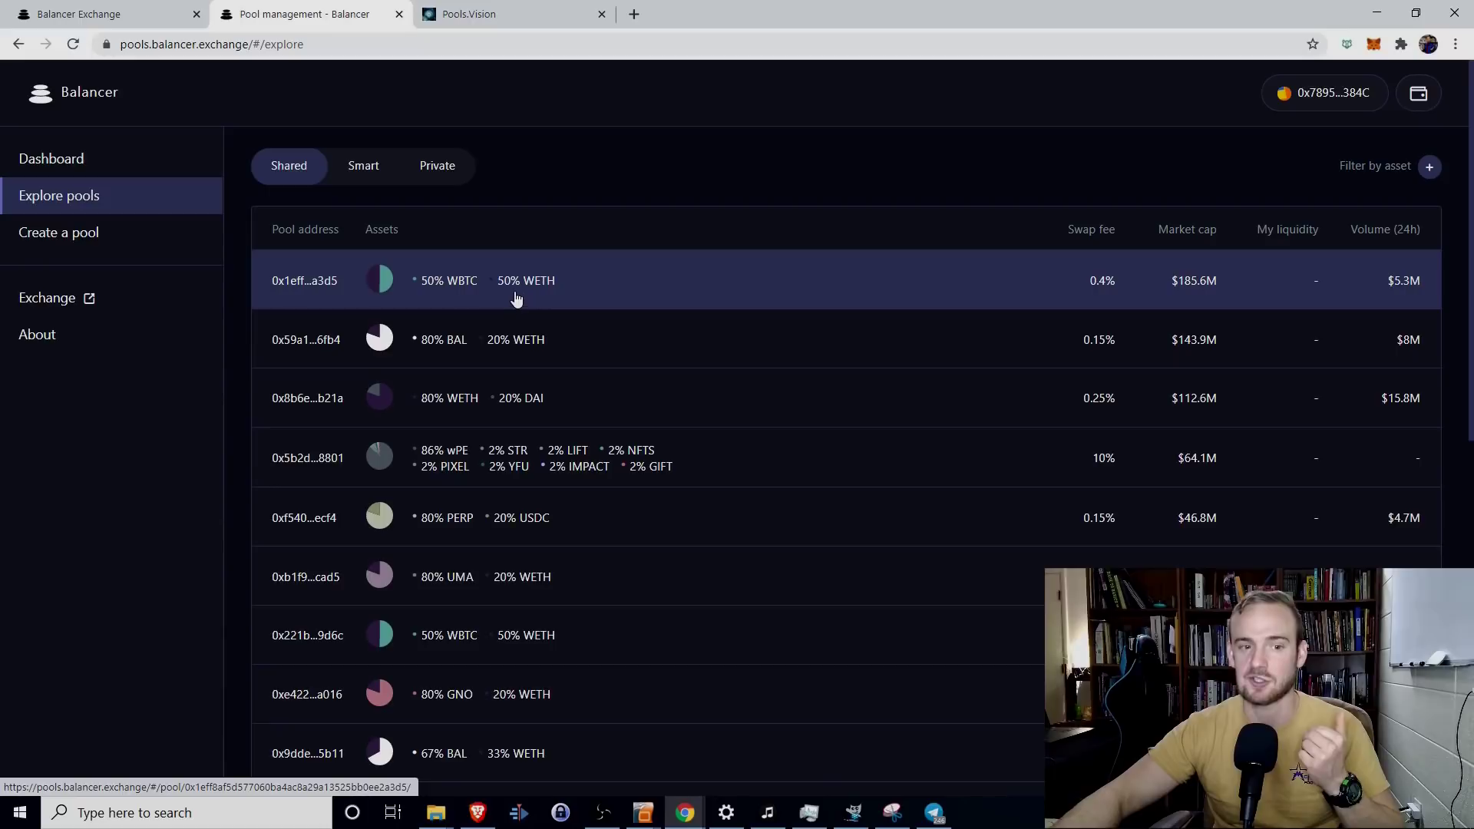
Step: Start a new three-token pool with UNI, BAT and COMP as its assets
click(123, 252)
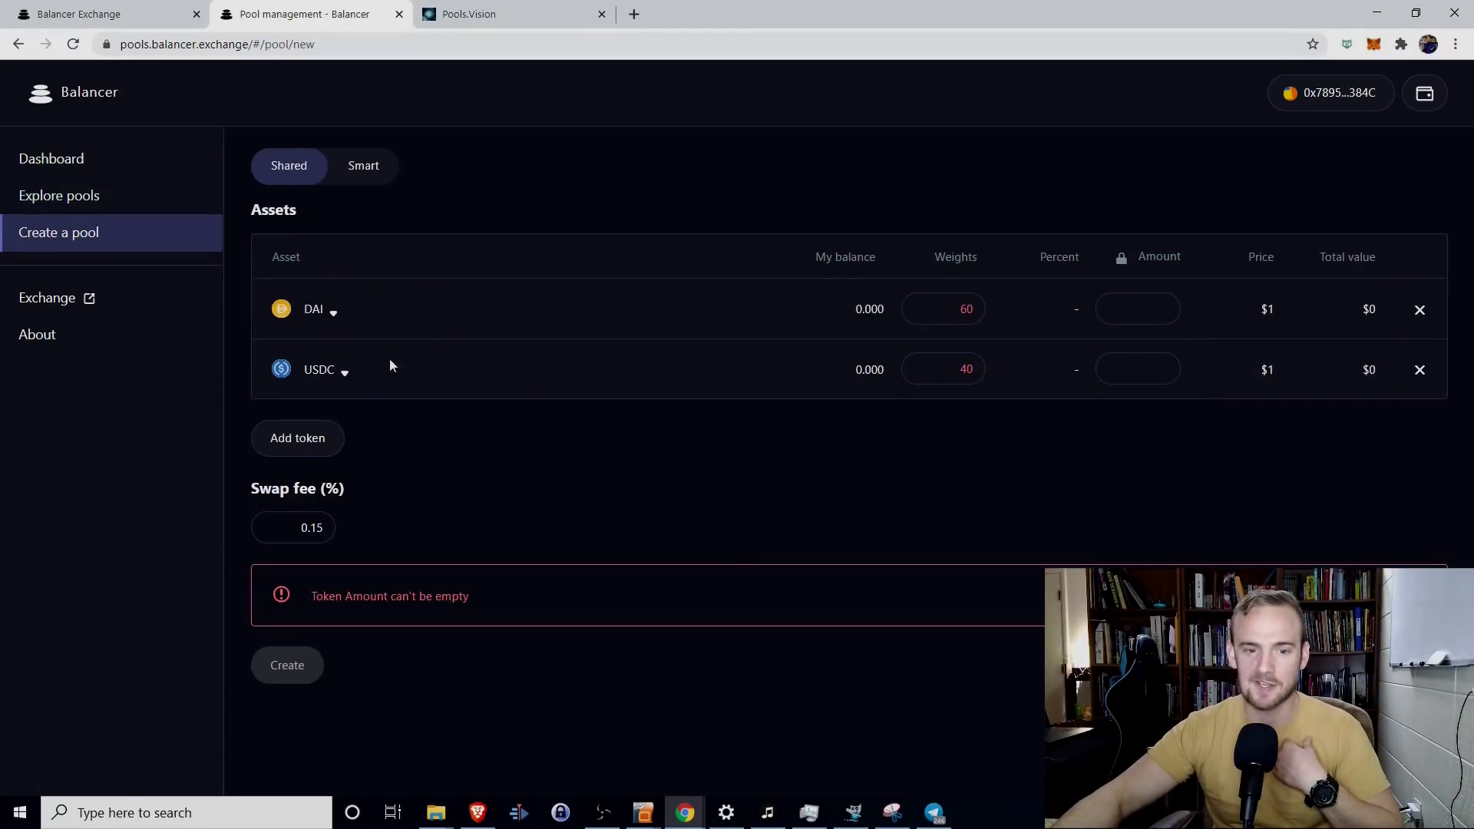
click(321, 452)
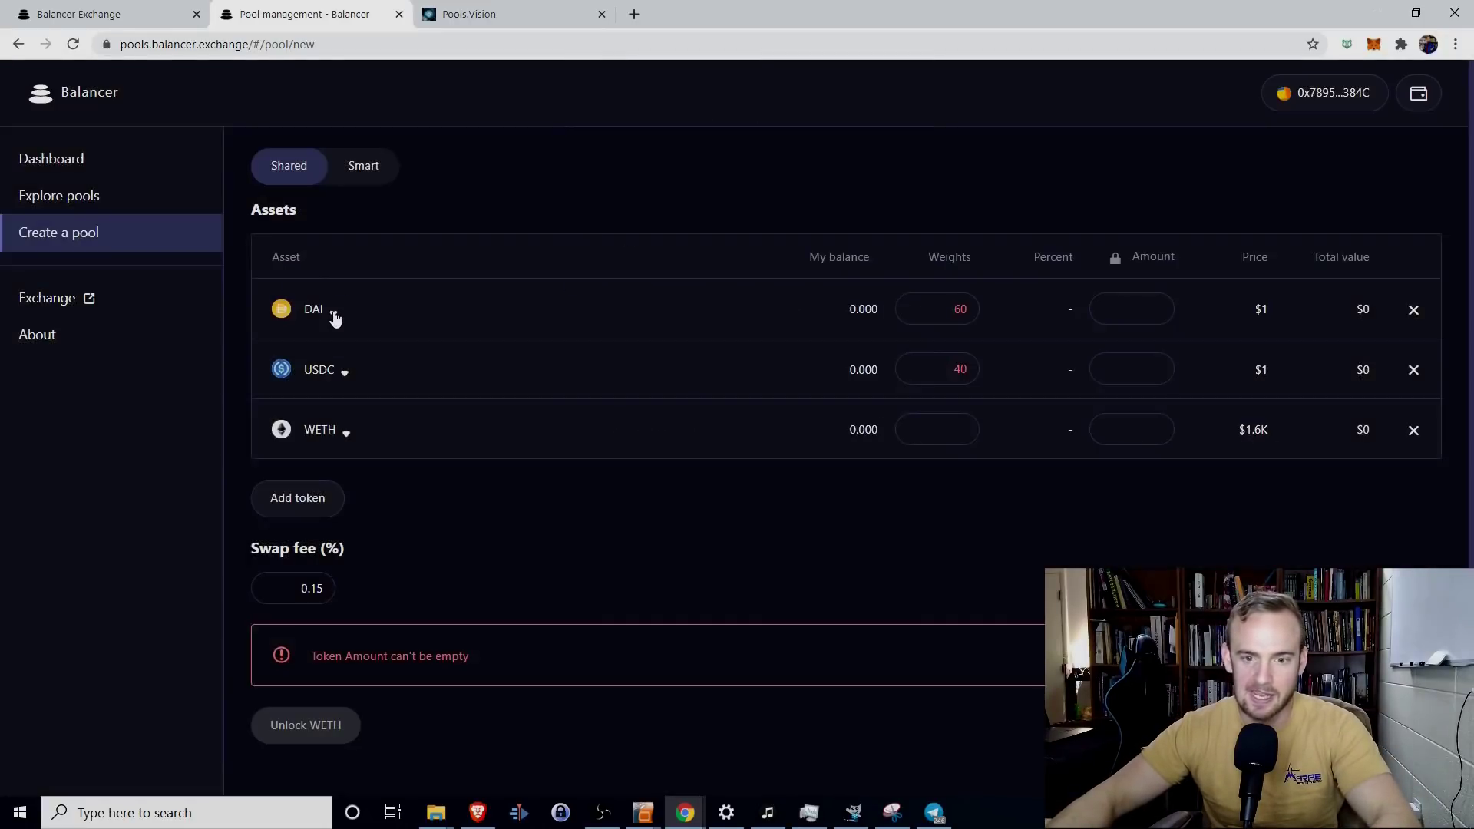
click(335, 315)
click(757, 240)
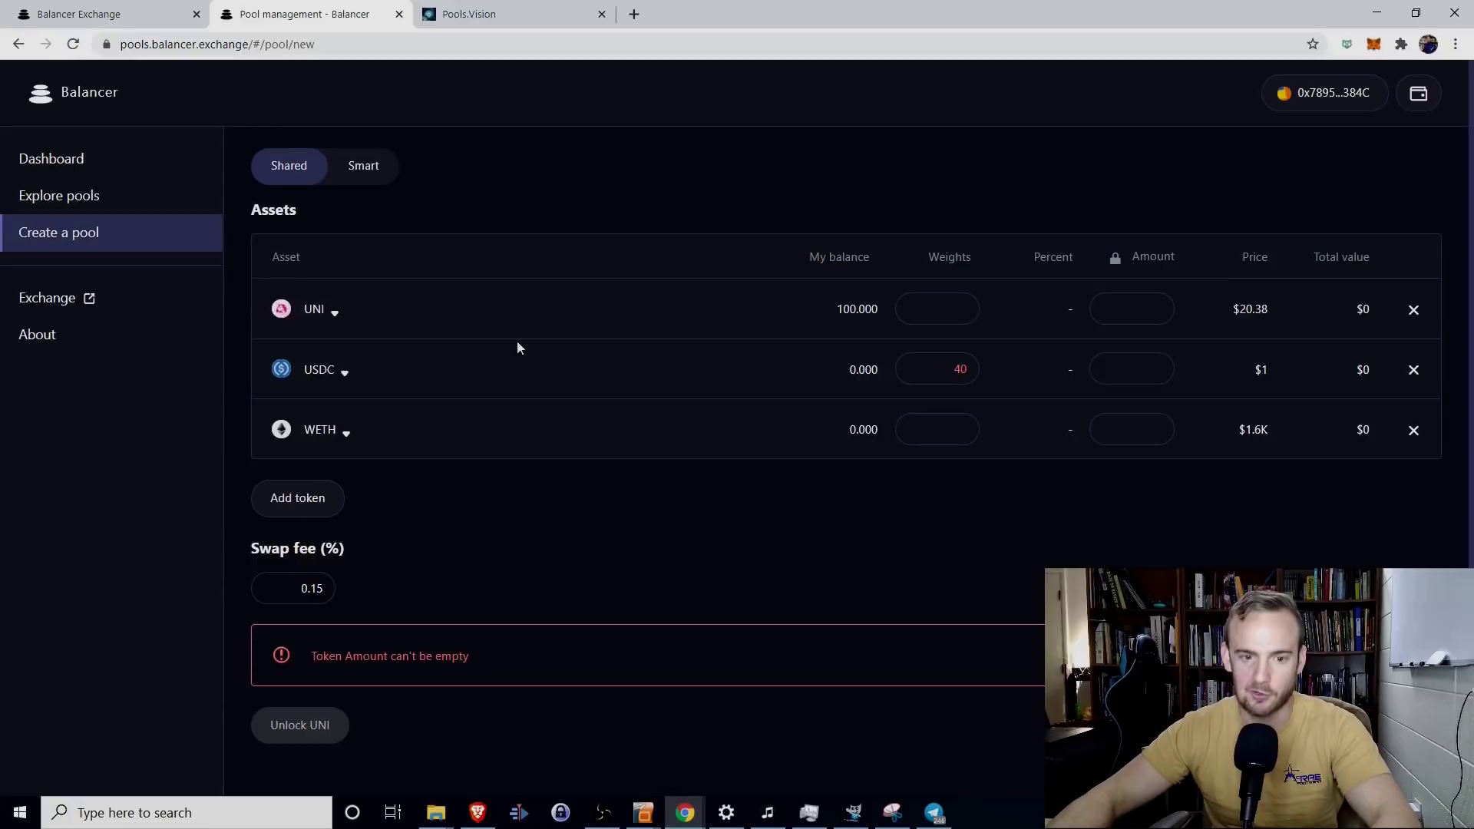
click(347, 384)
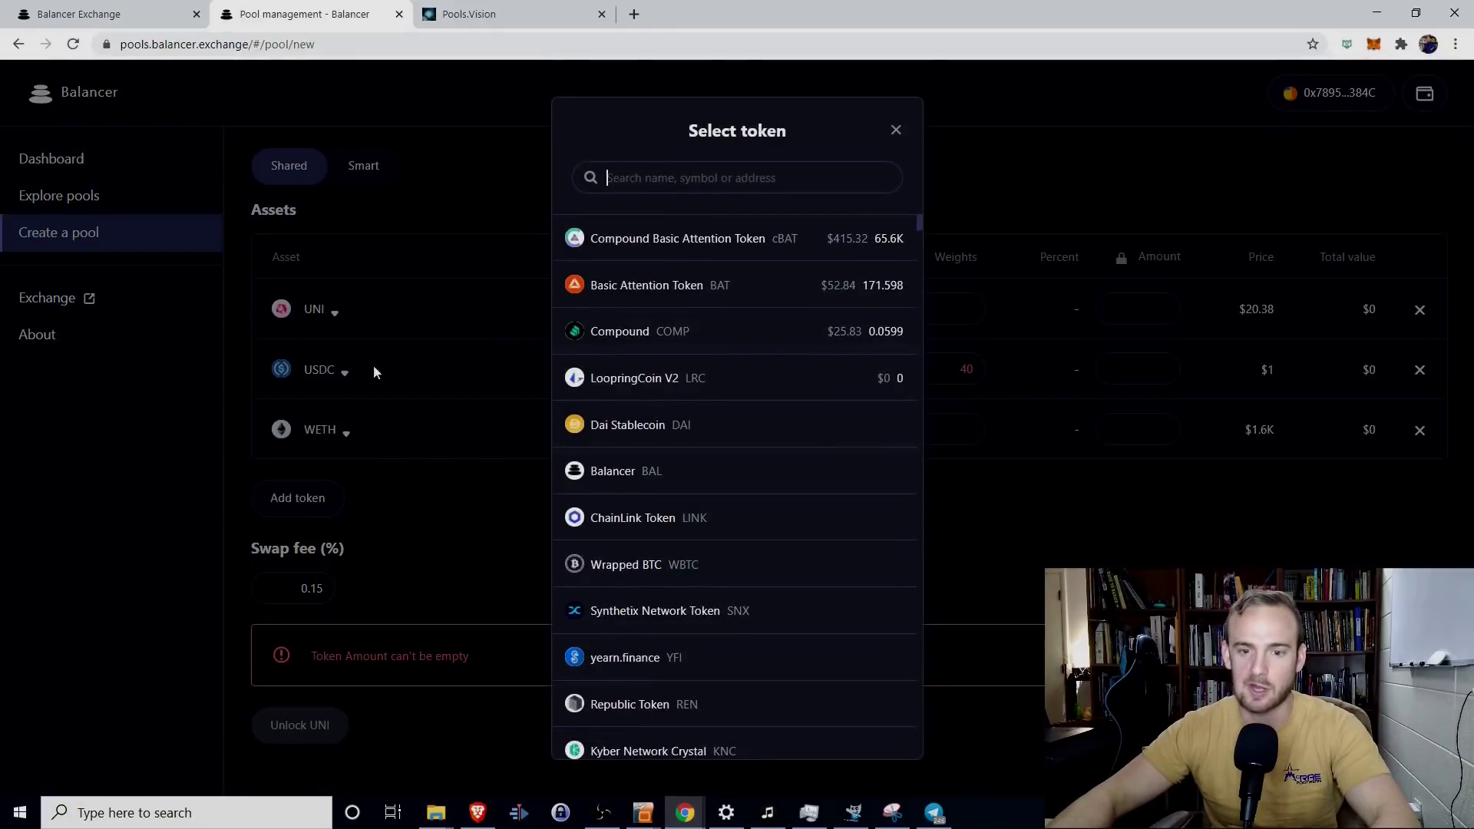
click(757, 286)
click(347, 435)
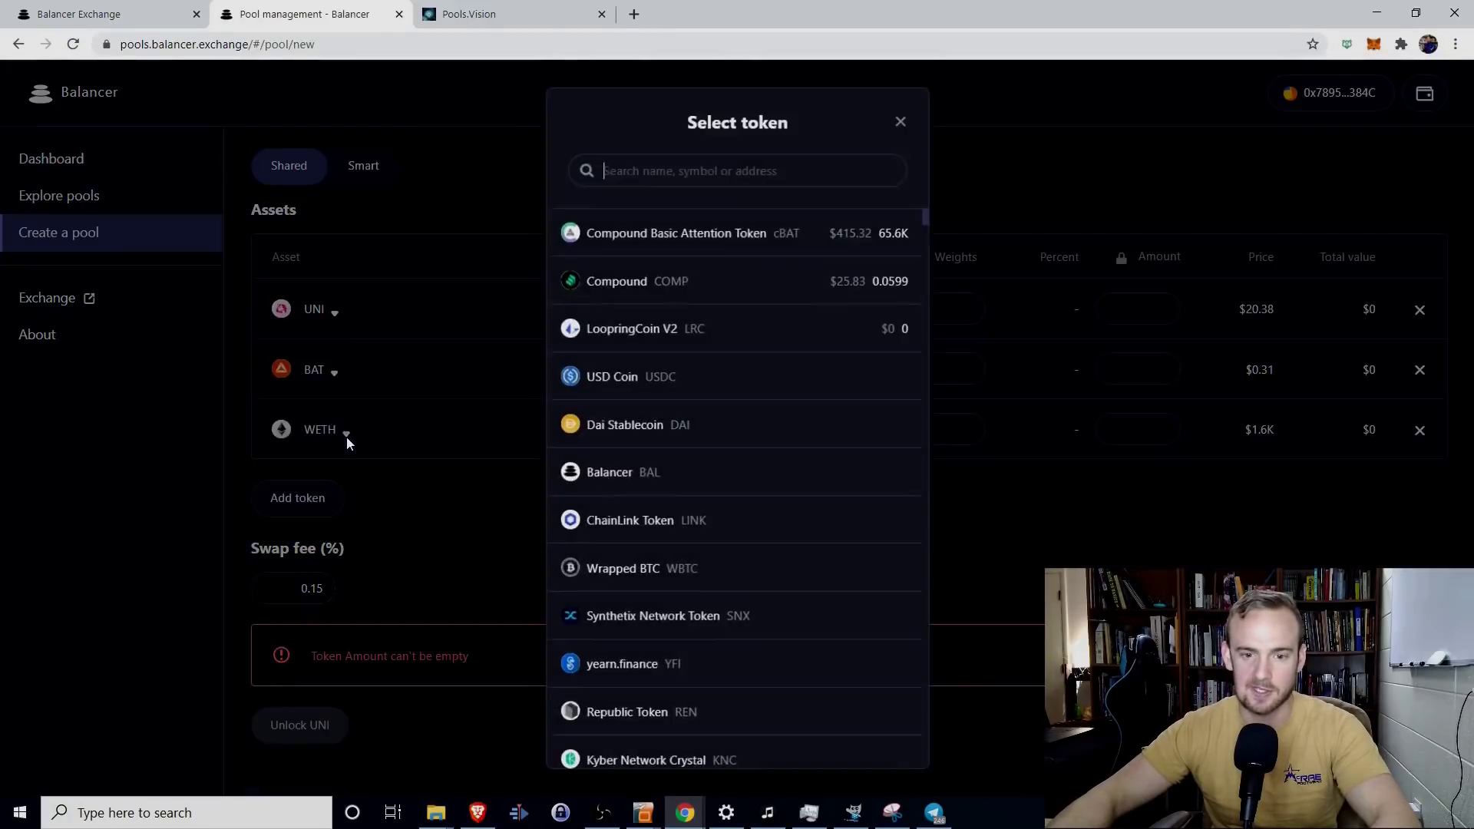
click(699, 306)
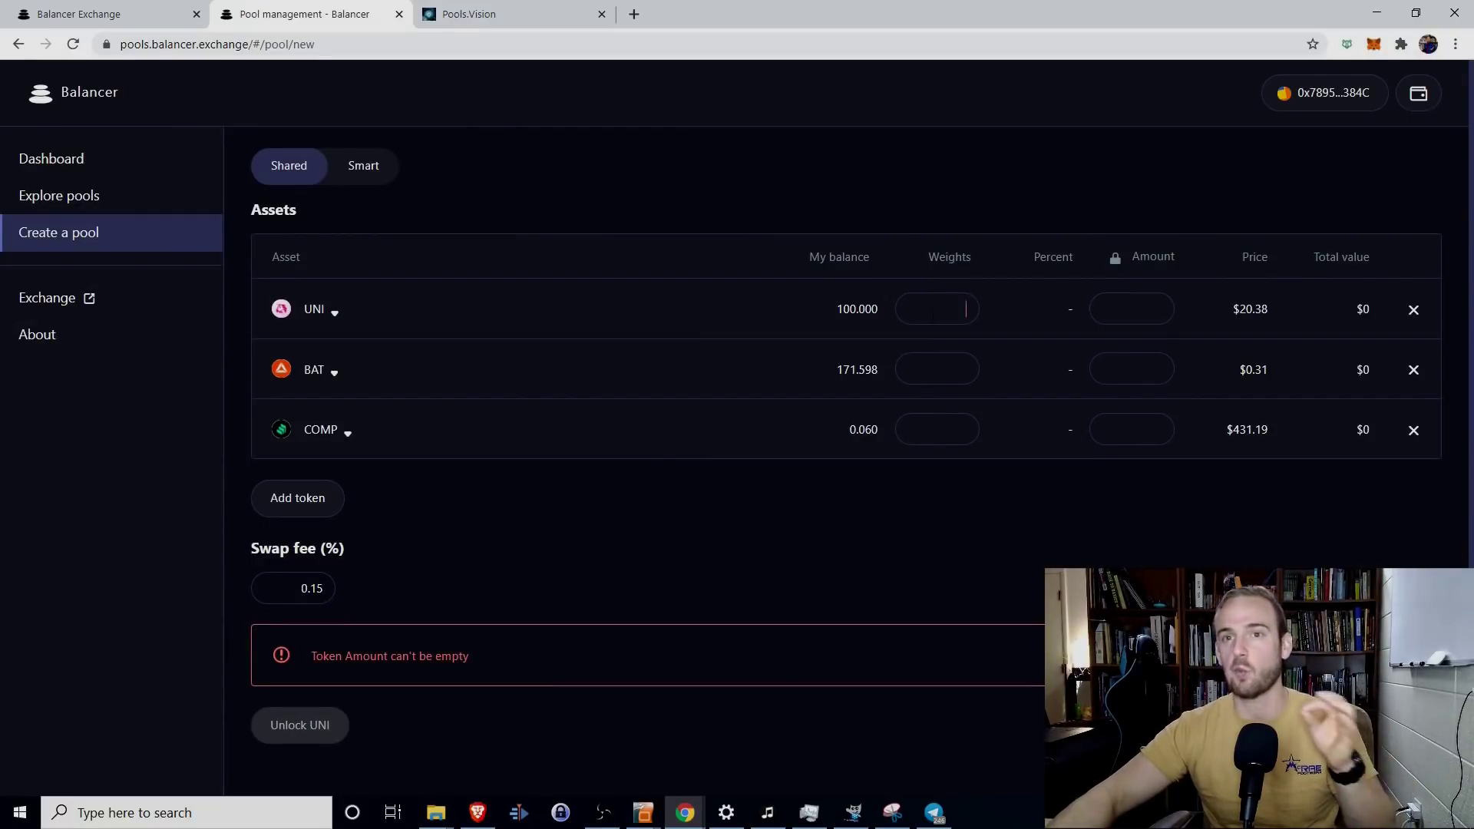
Step: Set the pool weights to UNI 80, BAT 10 and COMP 10
text(80)
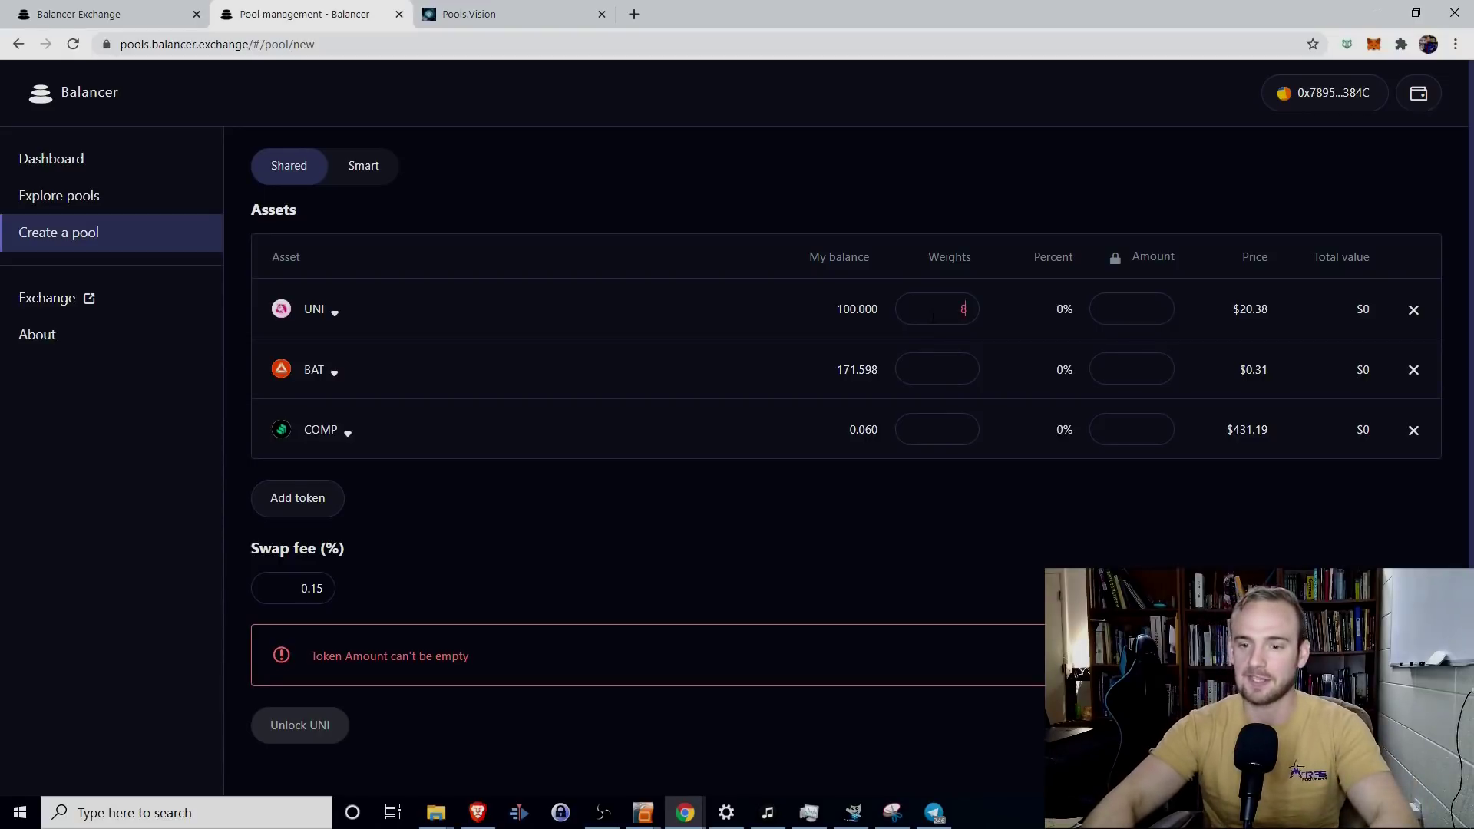
click(937, 369)
text(10)
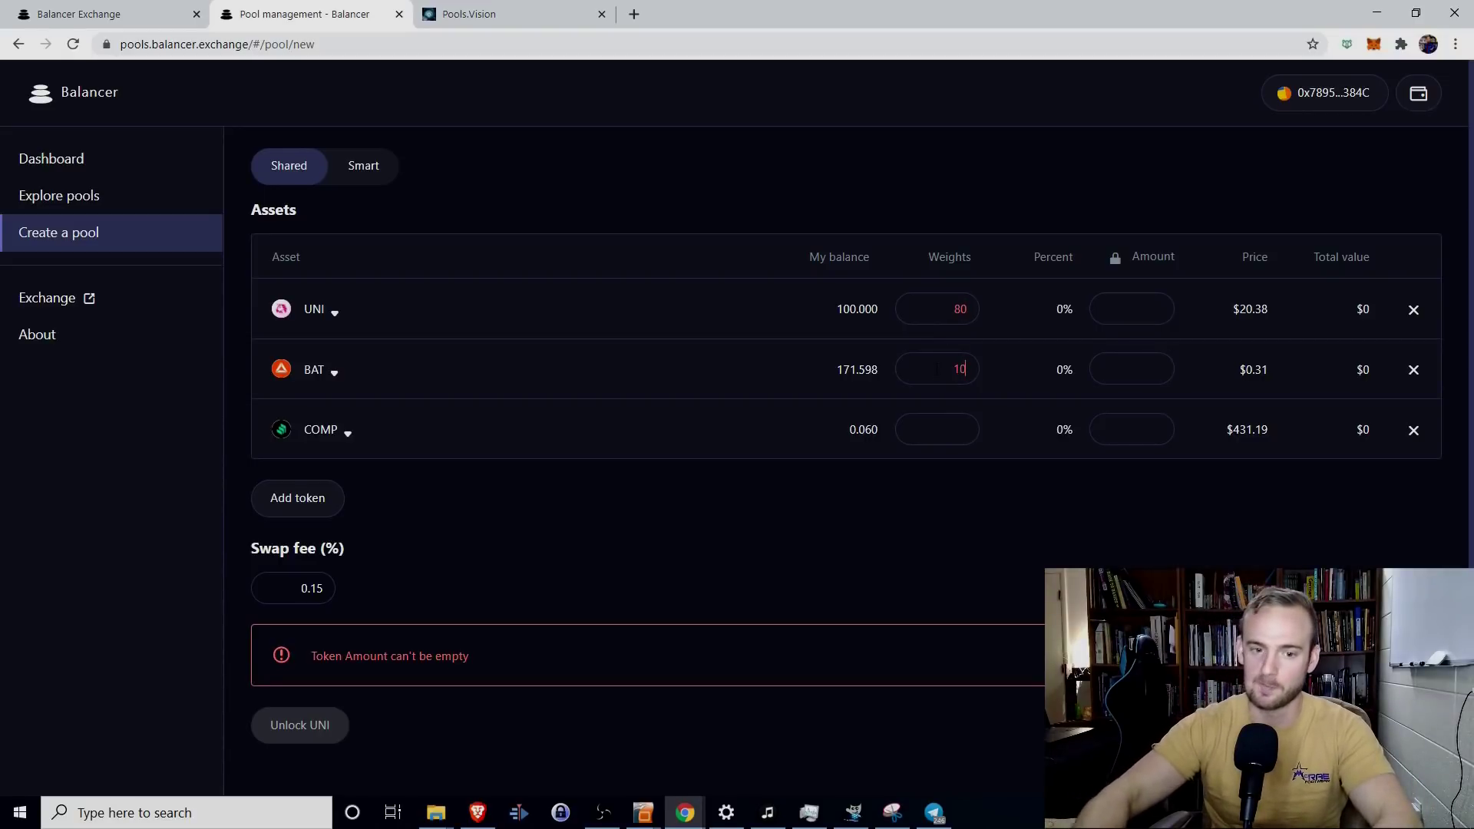
click(937, 429)
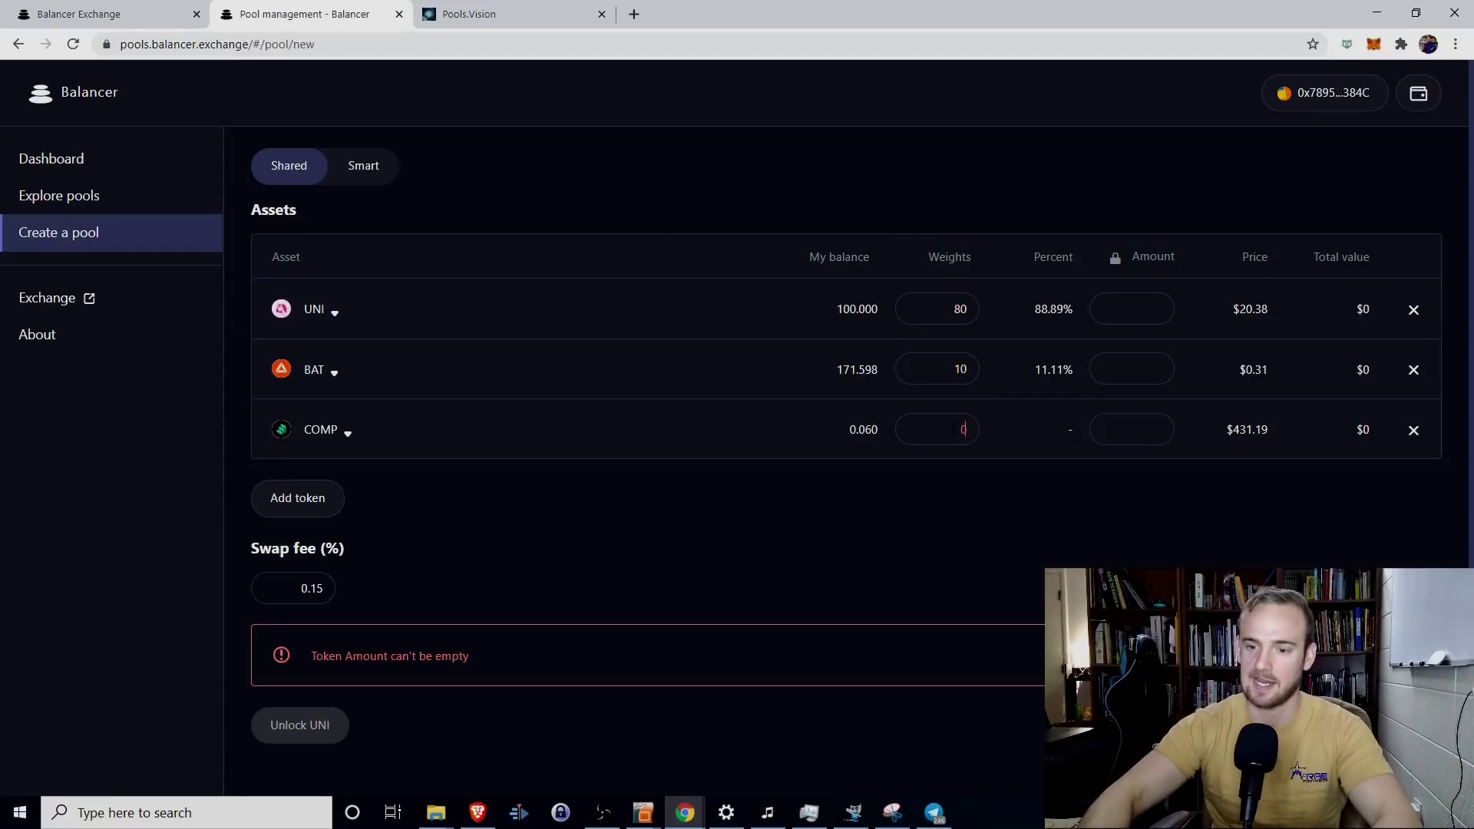
text(10)
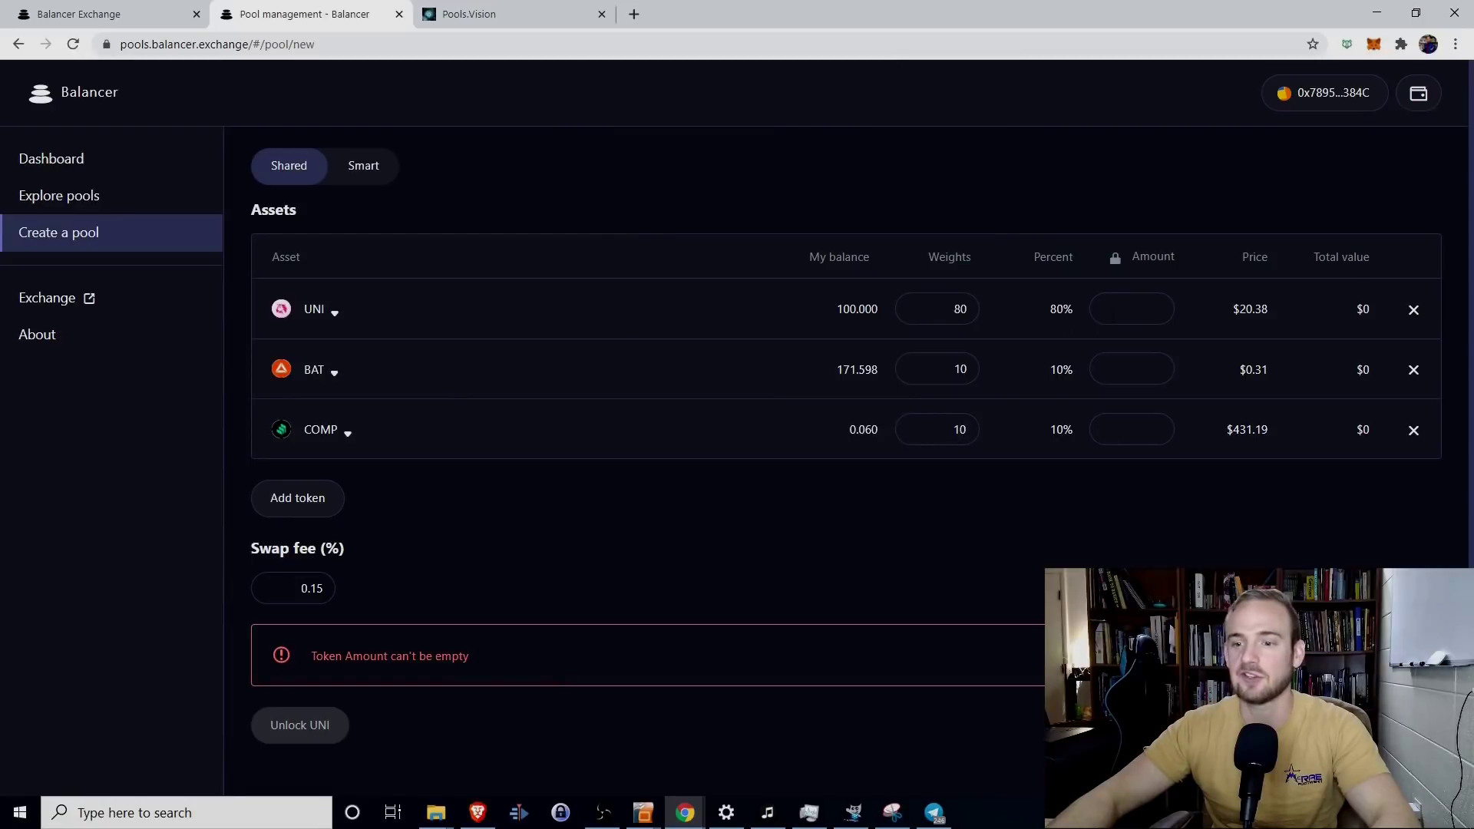
Step: Enter 10 UNI as the deposit amount and accept the liability disclaimer
click(1161, 309)
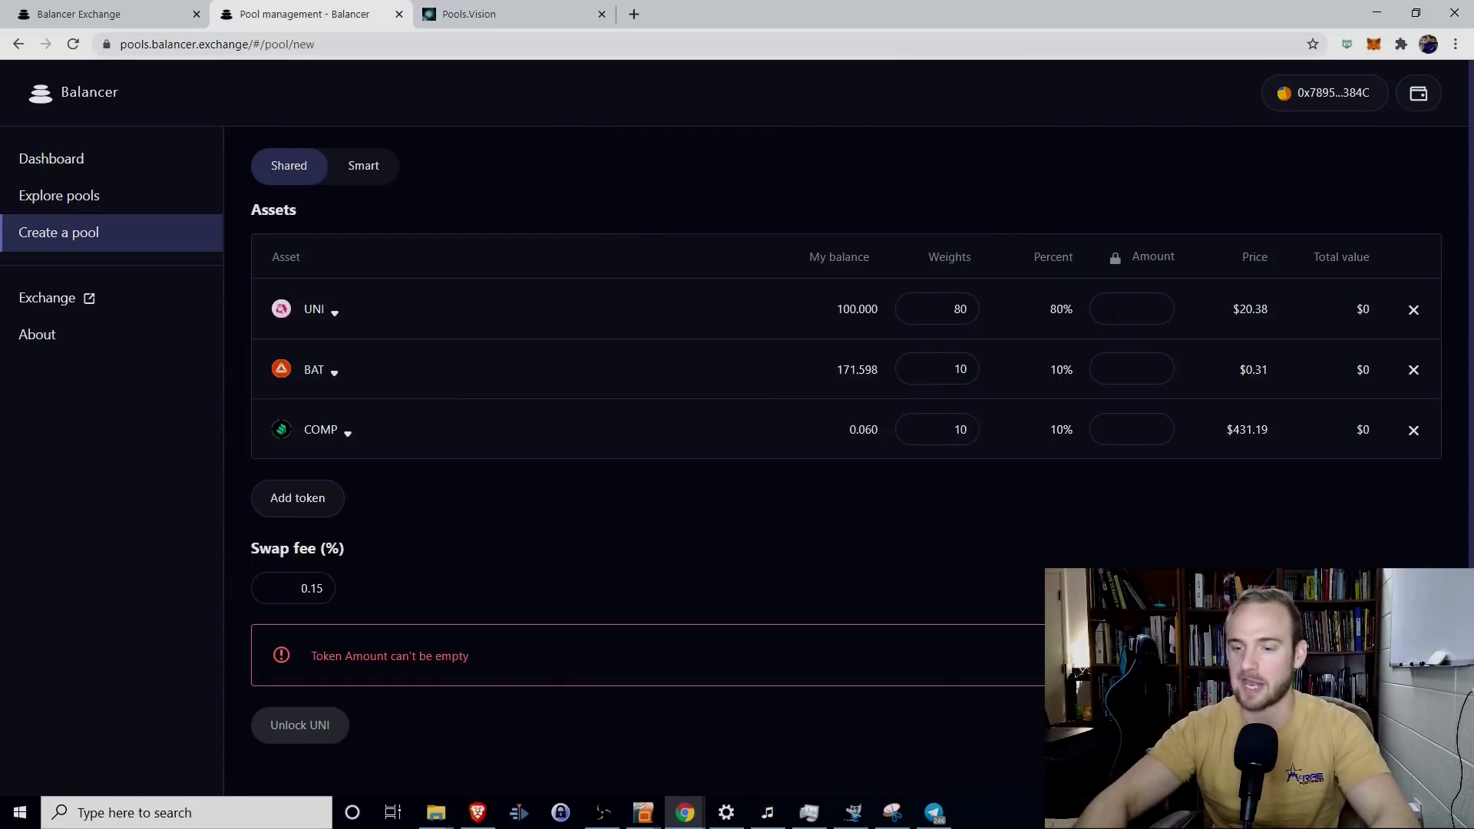
text(1)
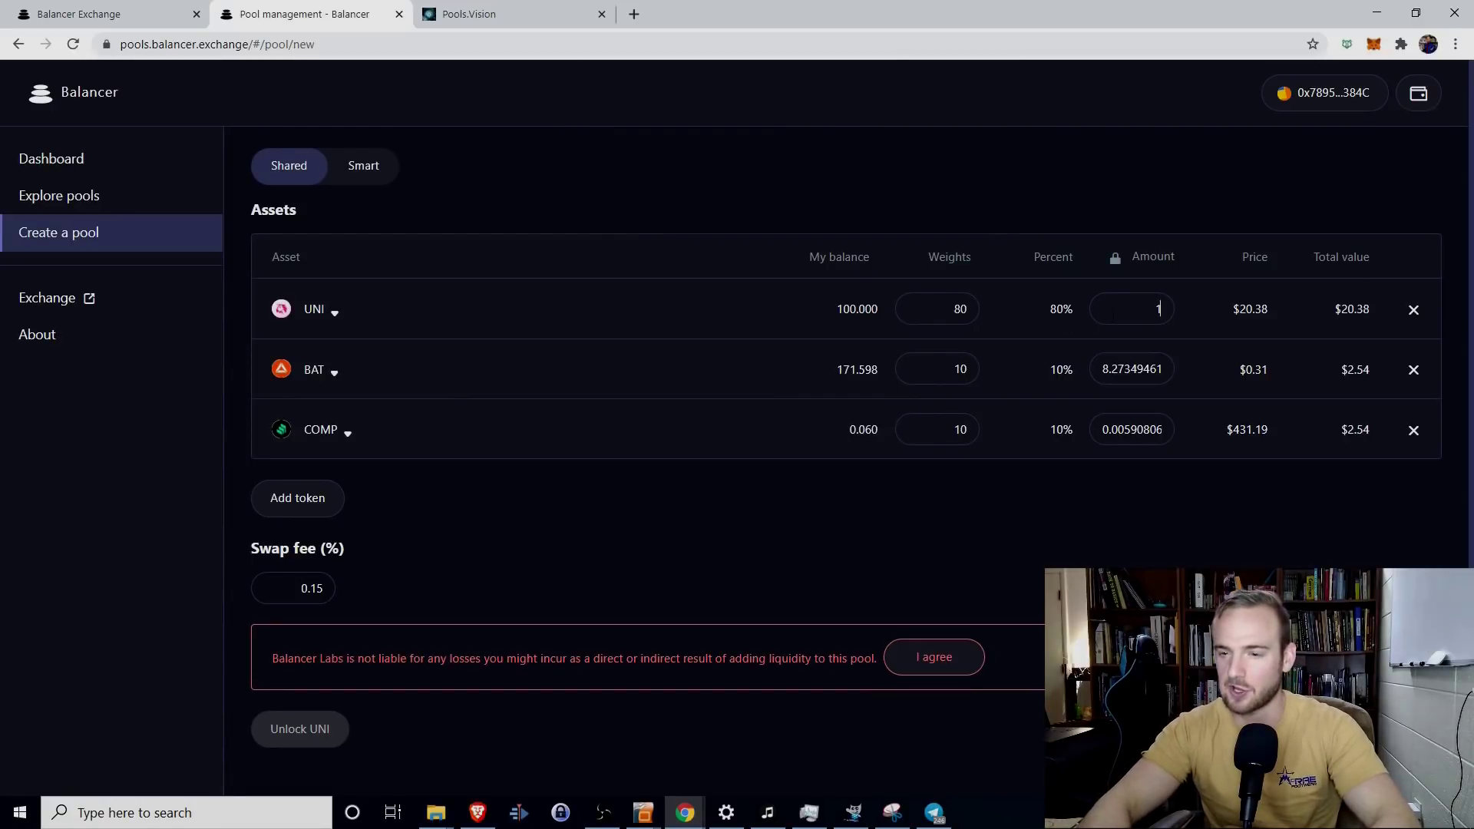
text(0)
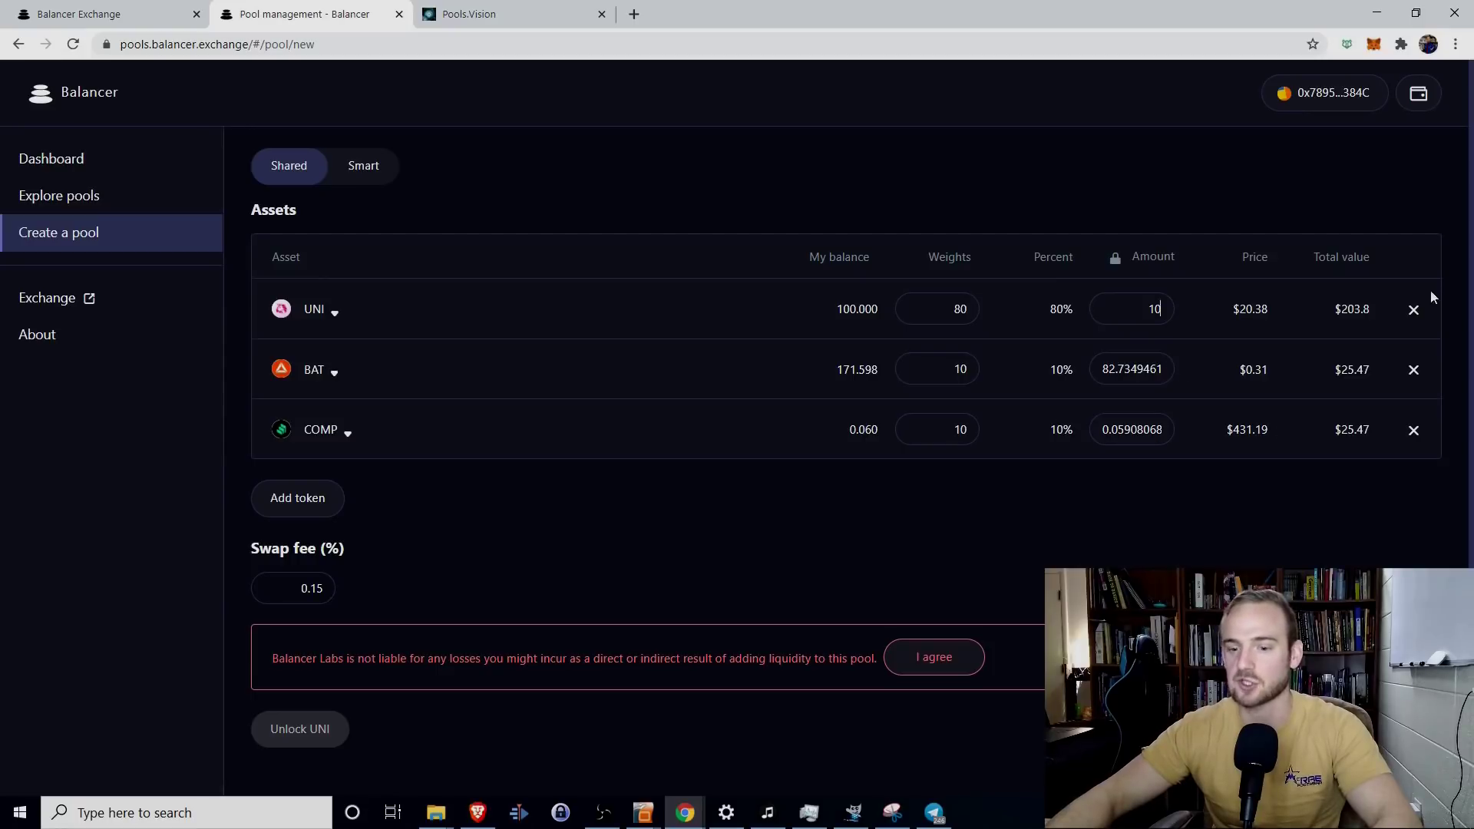
scroll(877, 620, down, 1)
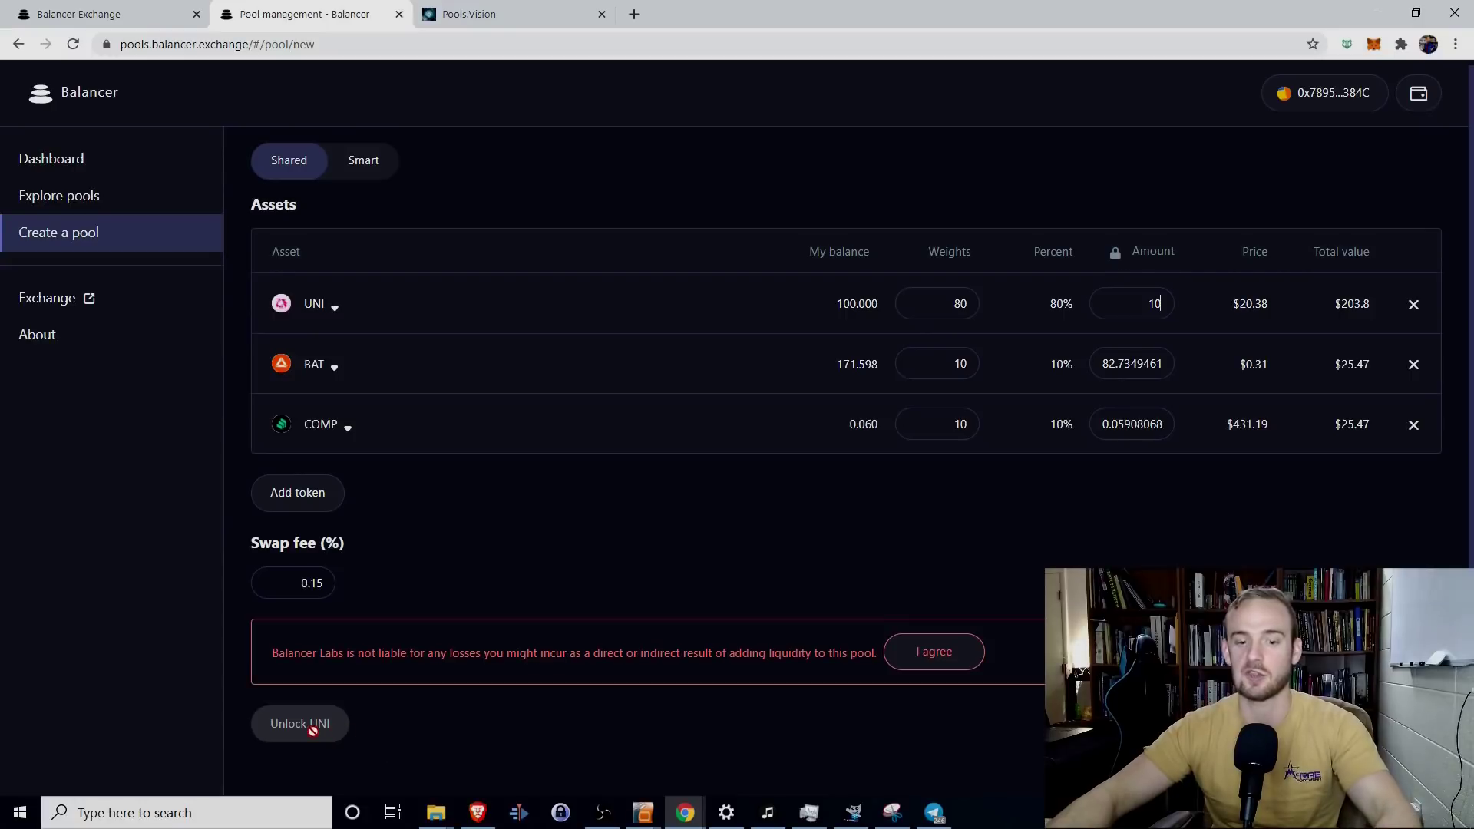
click(919, 652)
Step: Reject the UNI spending approval and switch to Pools.Vision
click(319, 665)
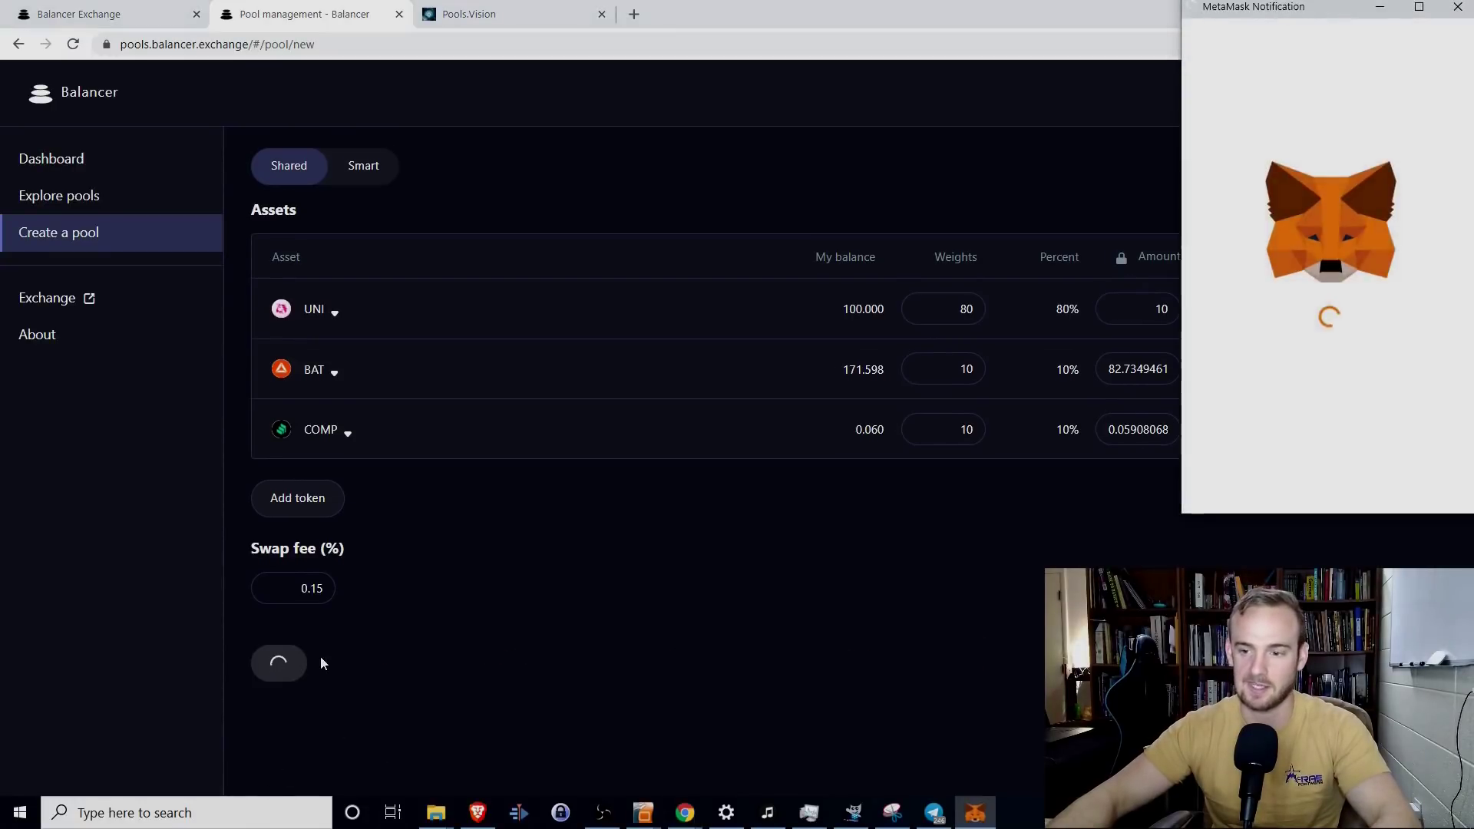
scroll(1244, 430, down, 1)
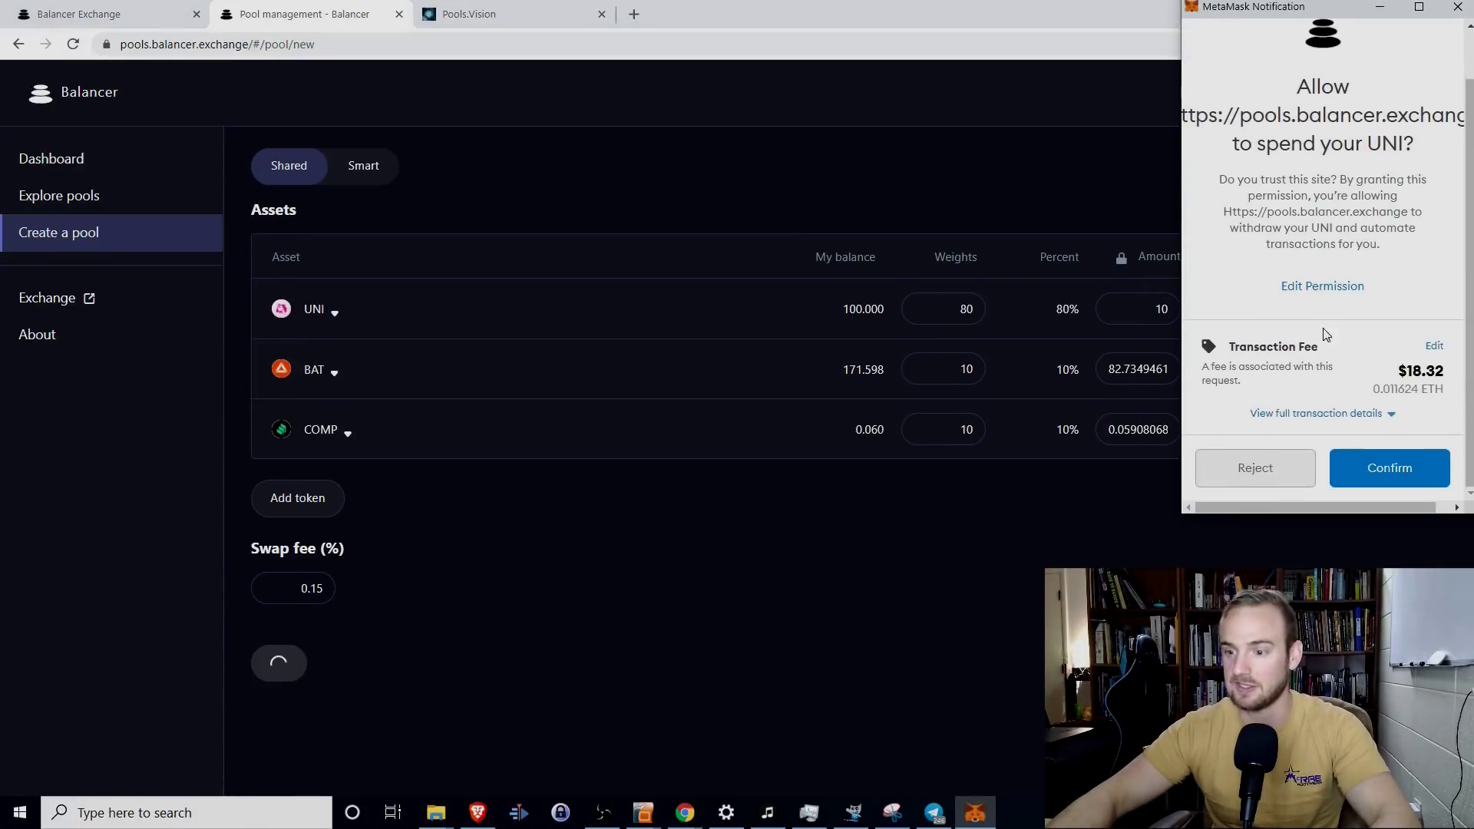
click(1249, 475)
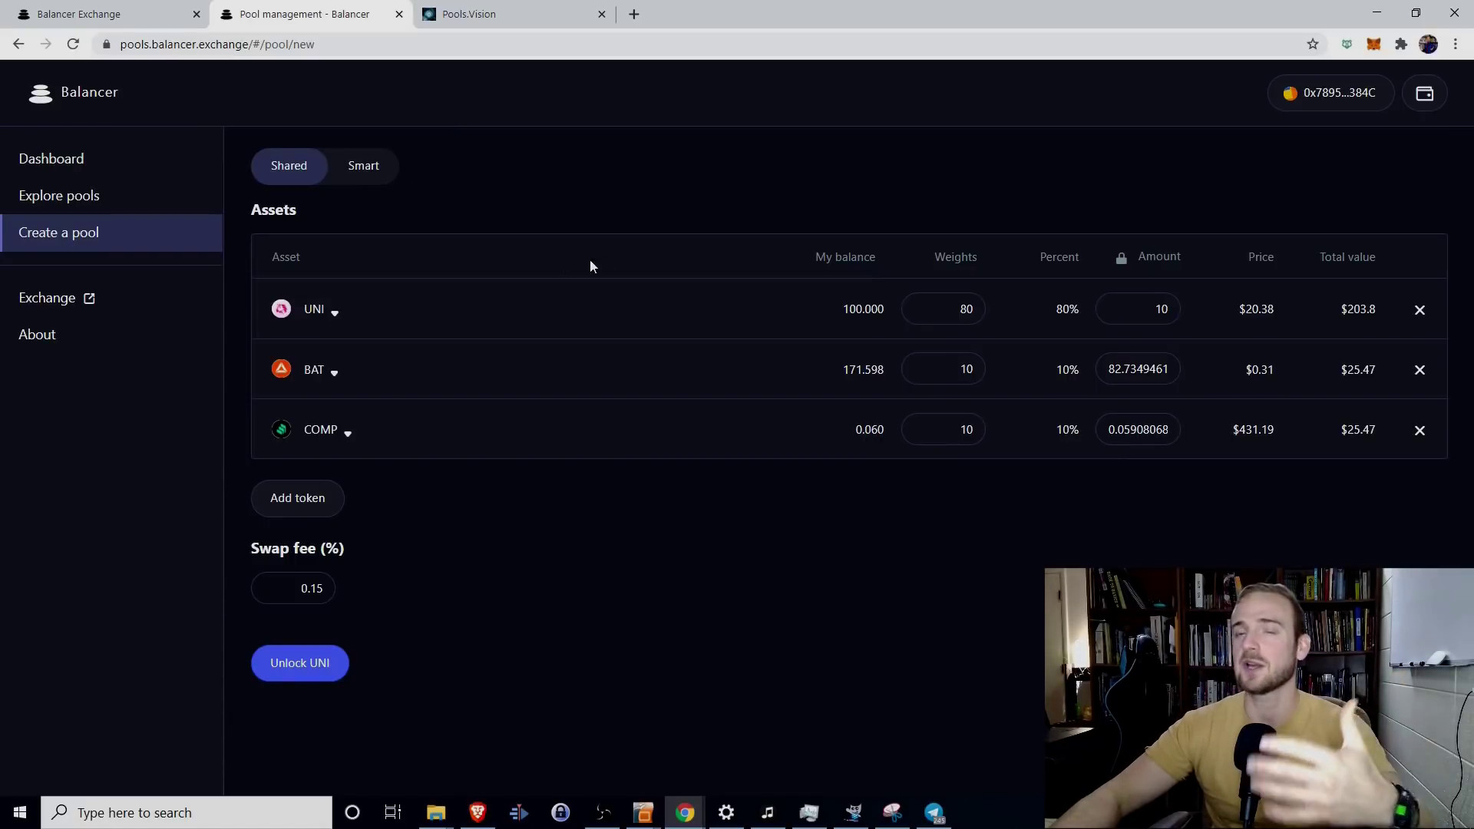
click(488, 13)
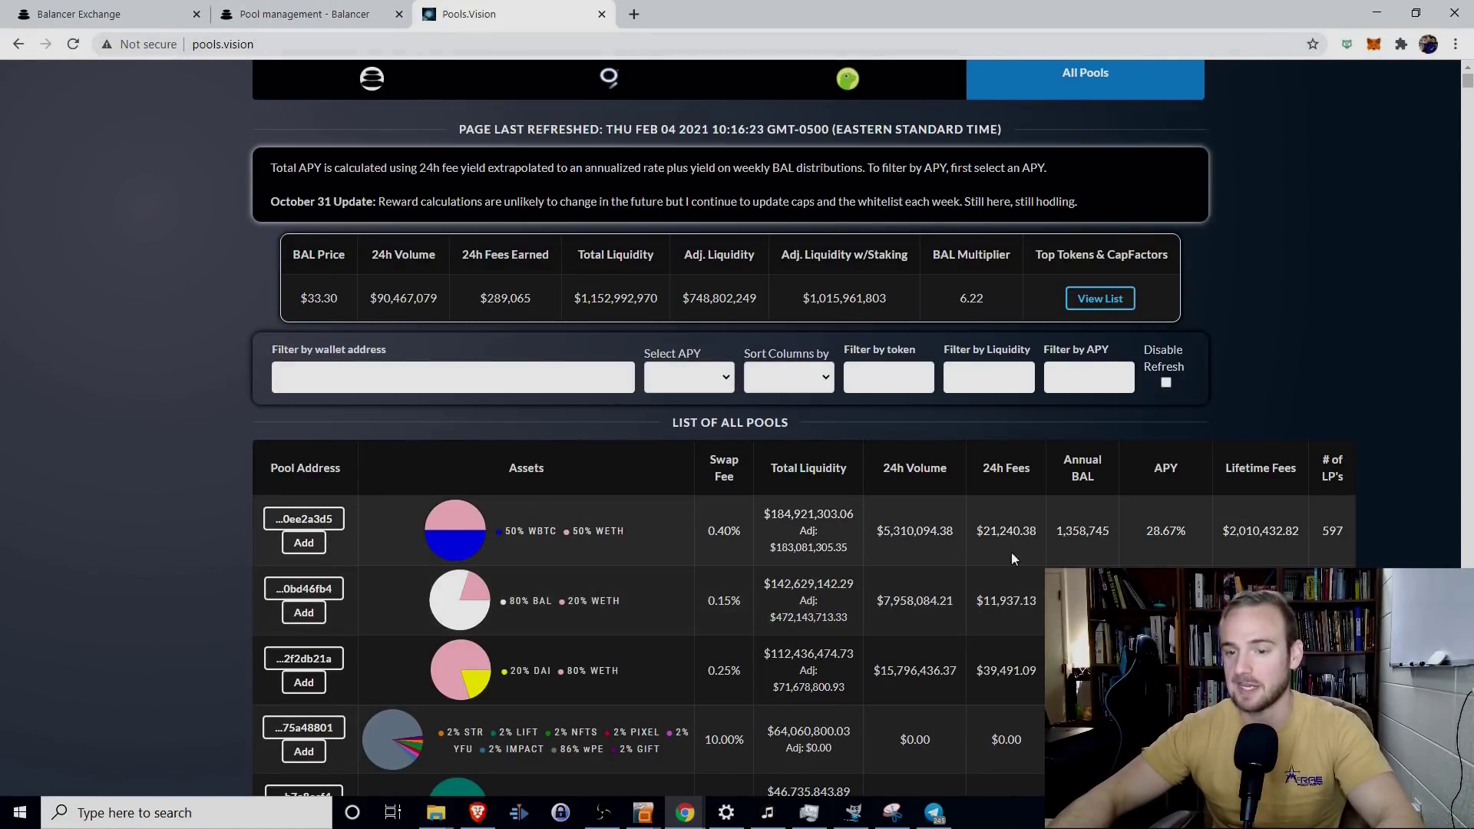
Step: Filter Pools.Vision to BAT pools and turn off auto-refresh to review their APY
click(859, 382)
text(BAT)
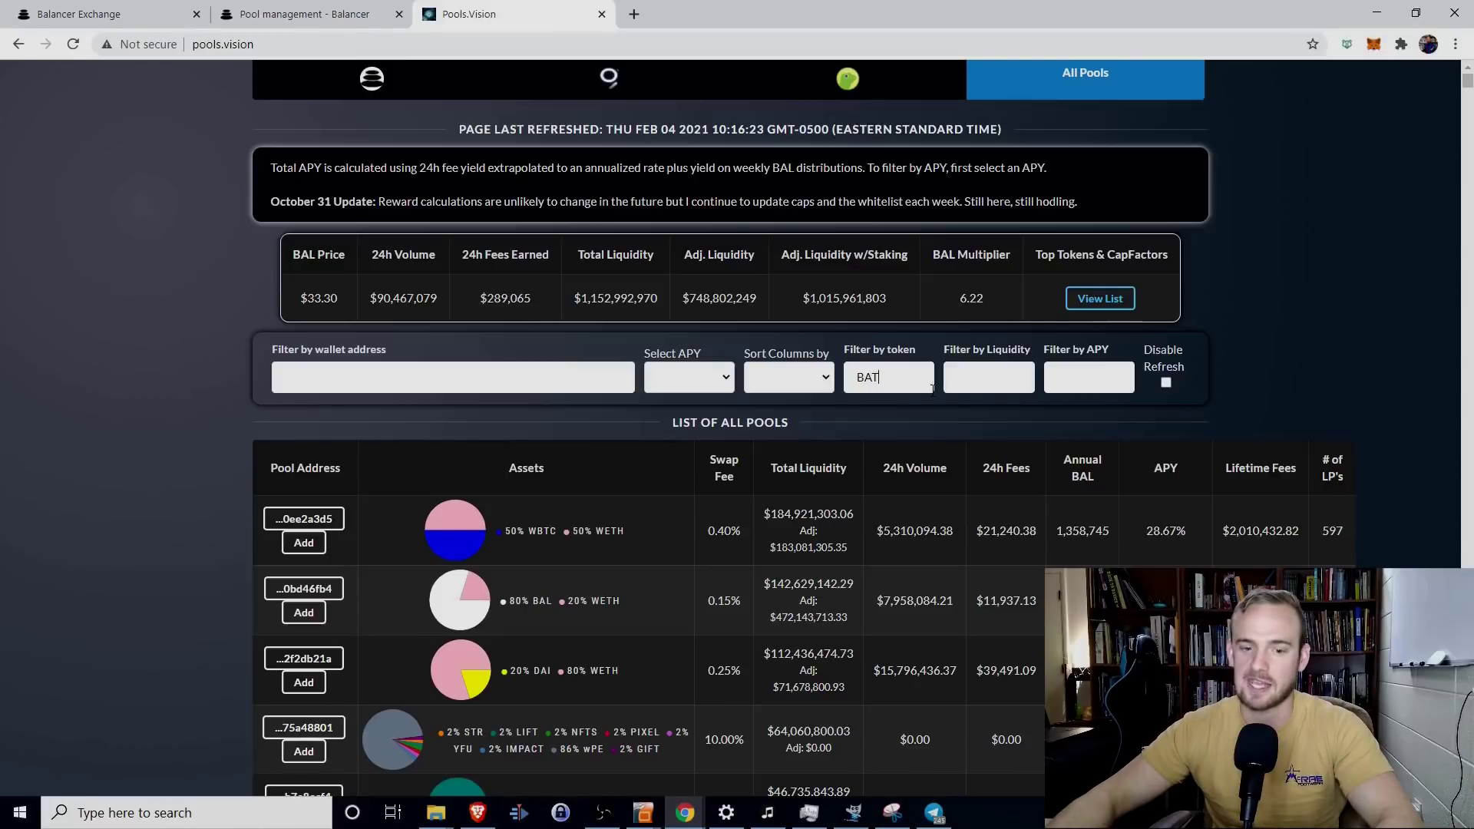
scroll(866, 375, down, 3)
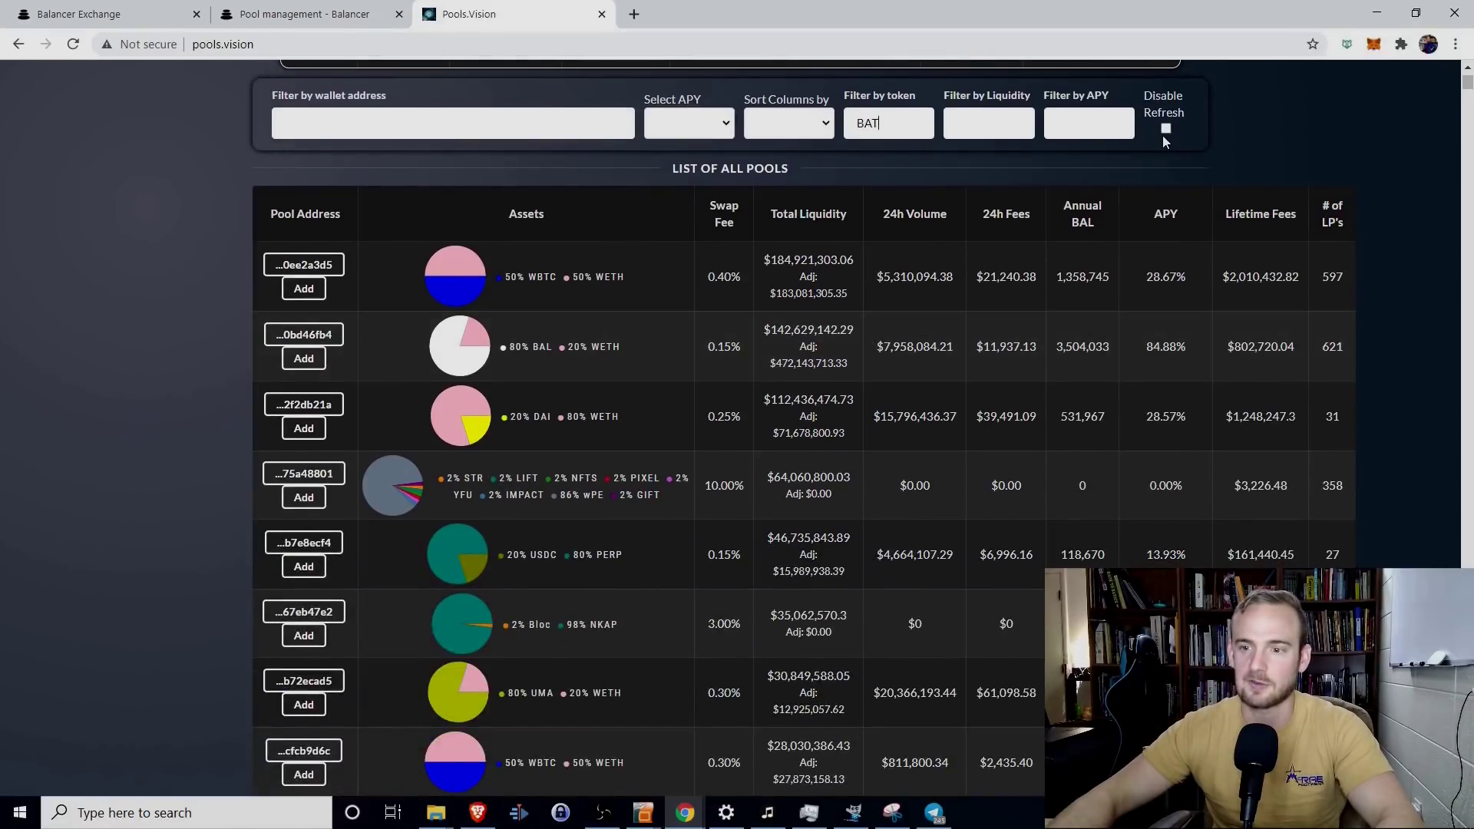
click(1166, 129)
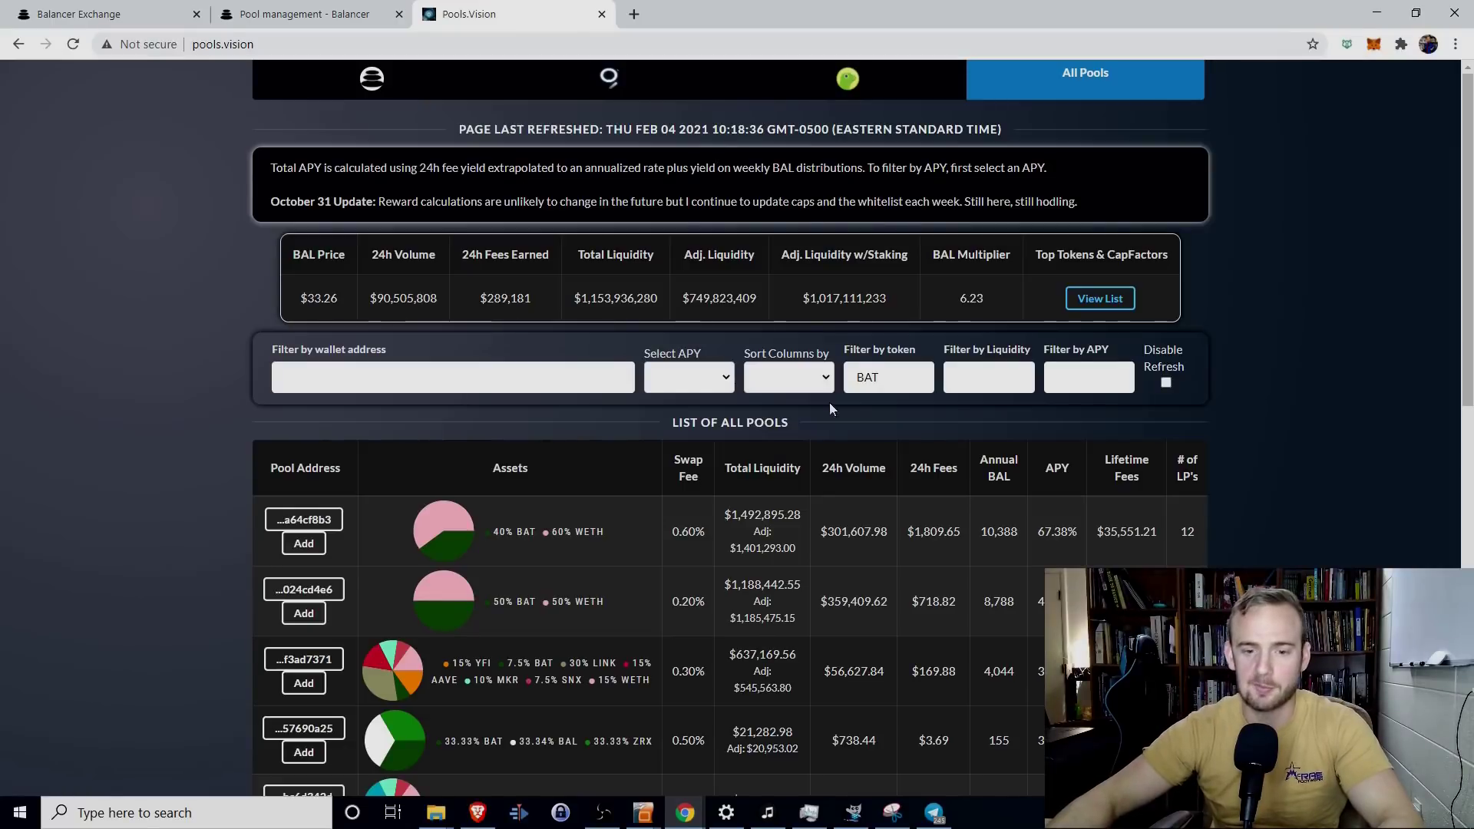
scroll(538, 411, down, 3)
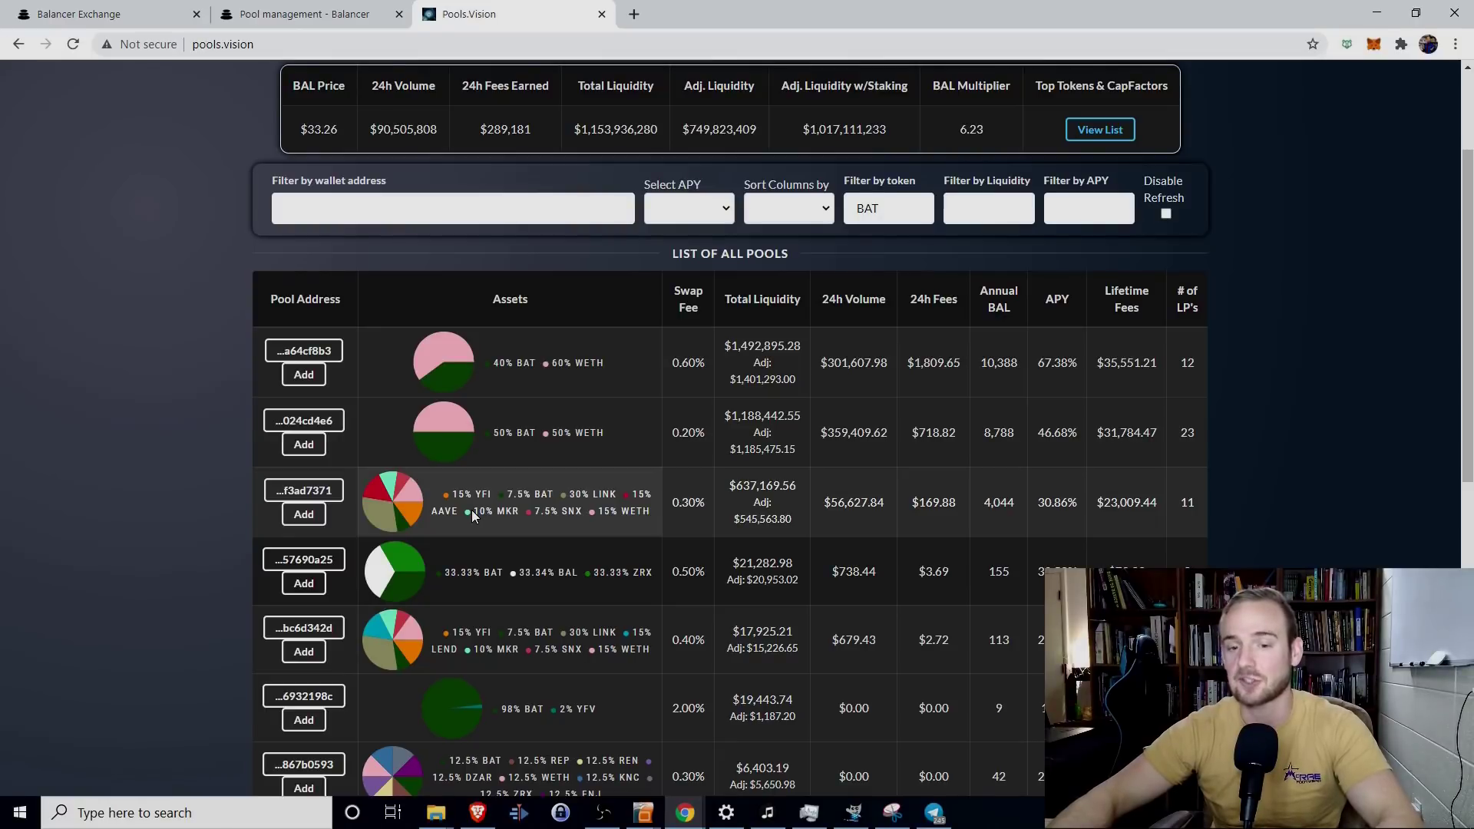
scroll(472, 508, up, 2)
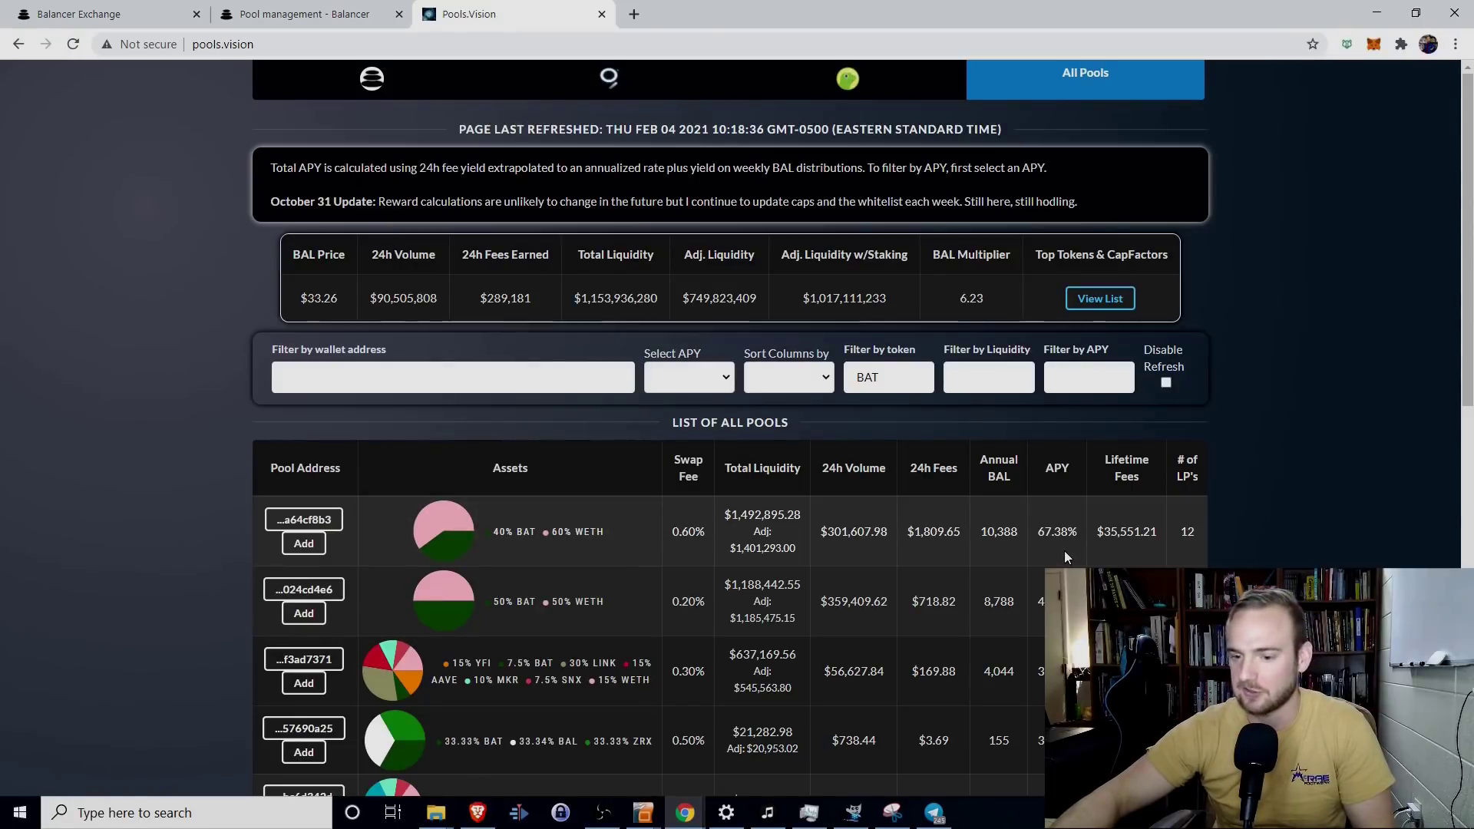
scroll(550, 542, down, 1)
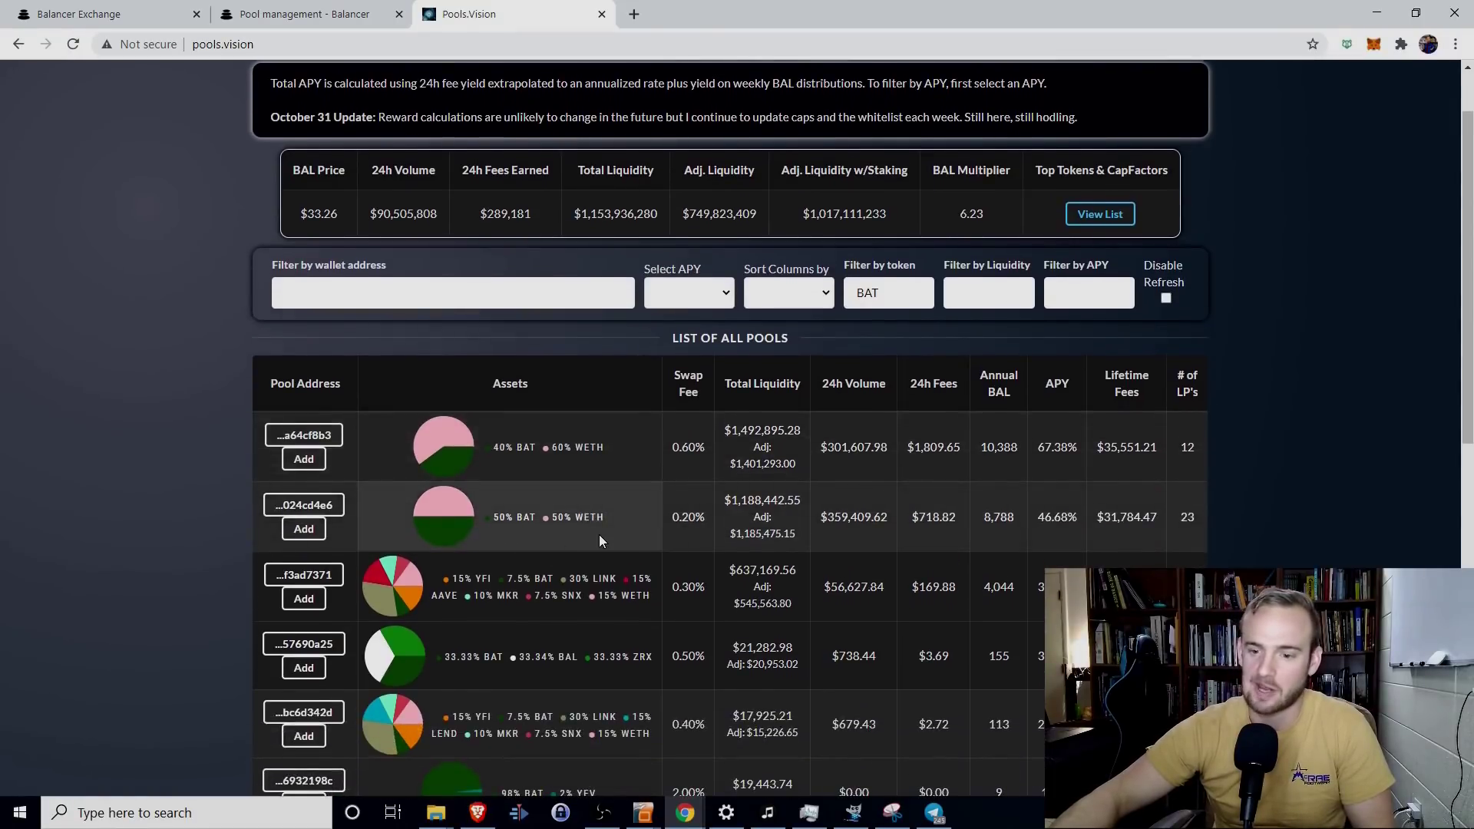